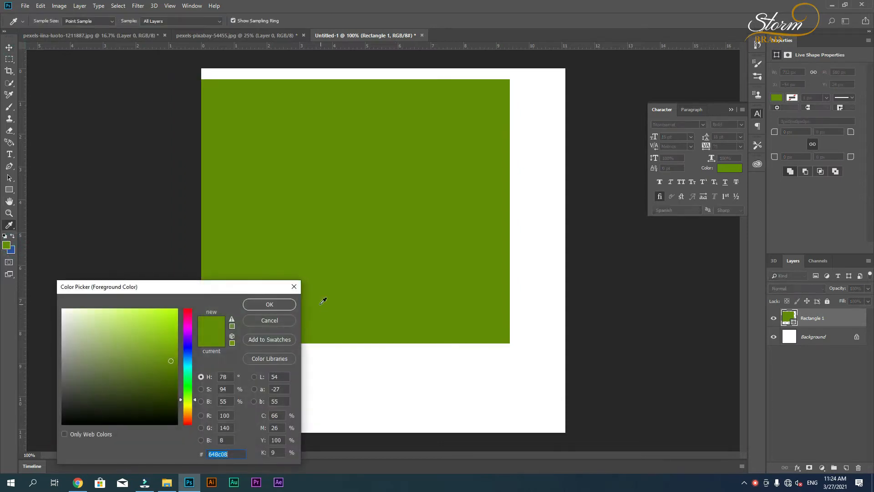
Step: Confirm green #648c08 as the foreground color, then rotate the green rectangle about -43° and widen it to about 143%
{"action": "left_click", "coordinate": [258, 305]}
{"action": "key", "text": "ctrl+t"}
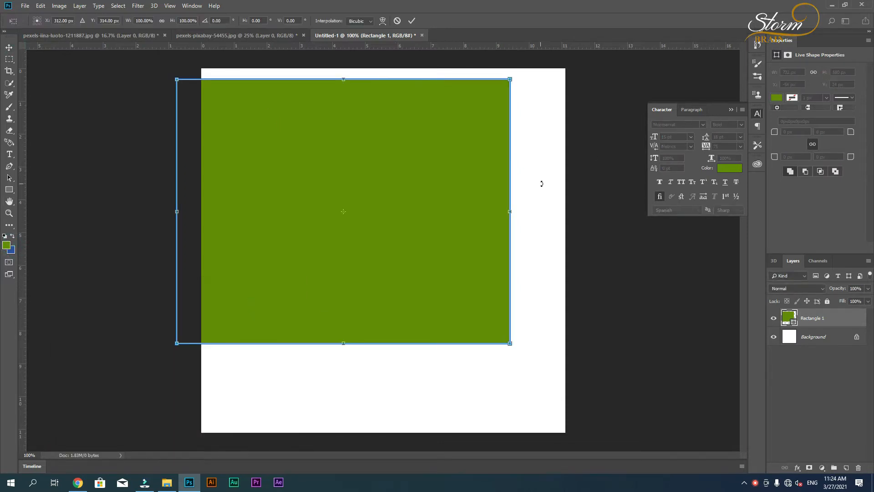
{"action": "left_click_drag", "start_coordinate": [541, 184], "coordinate": [498, 88]}
{"action": "left_click_drag", "start_coordinate": [426, 172], "coordinate": [365, 199]}
{"action": "left_click_drag", "start_coordinate": [427, 150], "coordinate": [575, 139]}
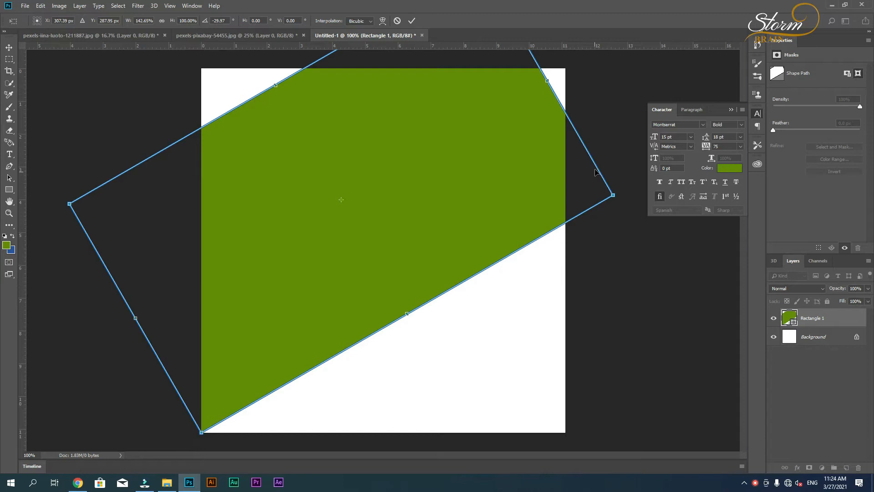
{"action": "left_click_drag", "start_coordinate": [476, 166], "coordinate": [494, 182]}
{"action": "left_click_drag", "start_coordinate": [576, 133], "coordinate": [578, 77]}
{"action": "left_click_drag", "start_coordinate": [390, 197], "coordinate": [365, 180]}
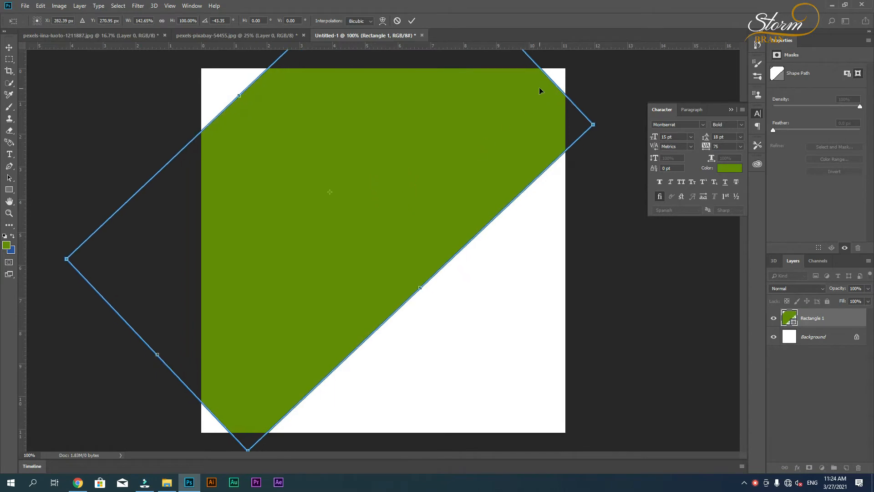
Step: Enlarge the rotated rectangle to about 166% width and 118% height, covering the canvas's upper-left corner and leaving a diagonal edge
{"action": "left_click_drag", "start_coordinate": [548, 74], "coordinate": [569, 55]}
{"action": "left_click_drag", "start_coordinate": [246, 87], "coordinate": [209, 57]}
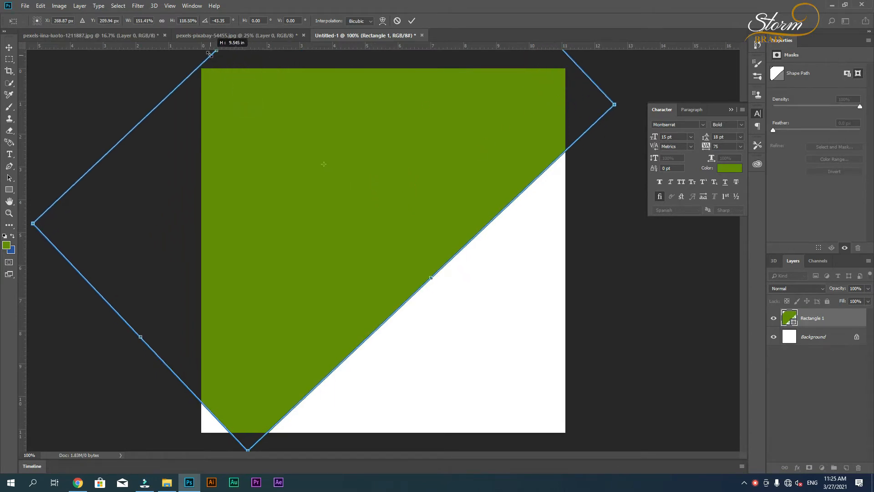
{"action": "left_click_drag", "start_coordinate": [201, 411], "coordinate": [157, 435]}
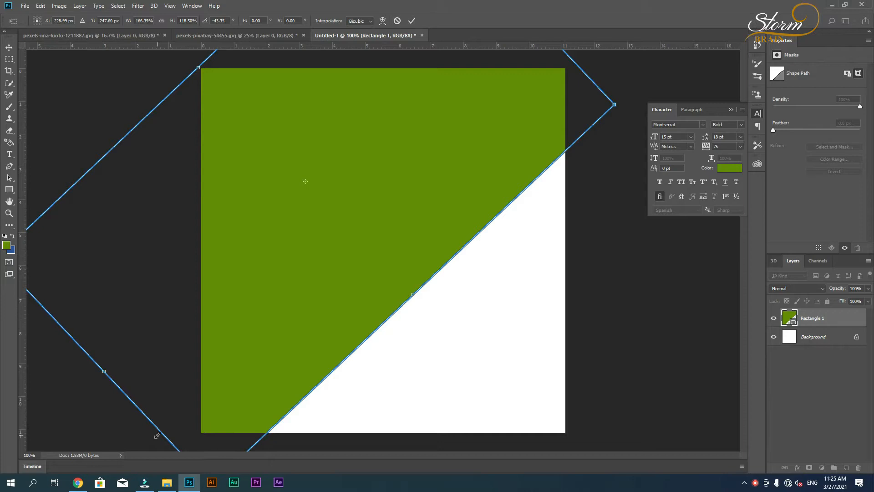
{"action": "key", "text": "Return"}
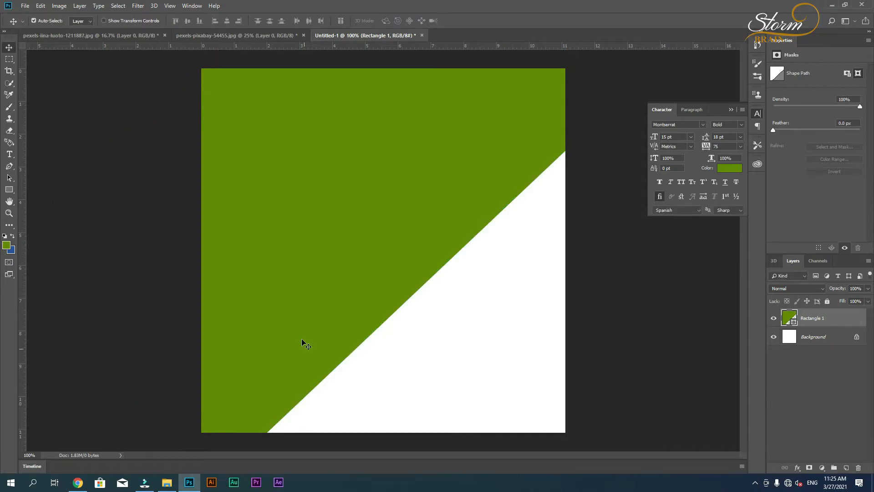
Step: Nudge the green shape upward by roughly 30 px to expose more white below its diagonal edge
{"action": "key", "text": "Up"}
{"action": "key", "text": "Up"}
{"action": "key", "text": "Up"}
{"action": "key", "text": "Up"}
{"action": "key", "text": "Up"}
{"action": "key", "text": "Up"}
{"action": "key", "text": "Up"}
{"action": "key", "text": "Up"}
{"action": "key", "text": "Up"}
{"action": "key", "text": "Up"}
{"action": "key", "text": "Up"}
{"action": "key", "text": "Up"}
{"action": "key", "text": "Up"}
{"action": "key", "text": "Up"}
{"action": "key", "text": "Up"}
{"action": "key", "text": "Up"}
{"action": "key", "text": "Up"}
{"action": "key", "text": "Up"}
{"action": "key", "text": "Up"}
{"action": "key", "text": "Up"}
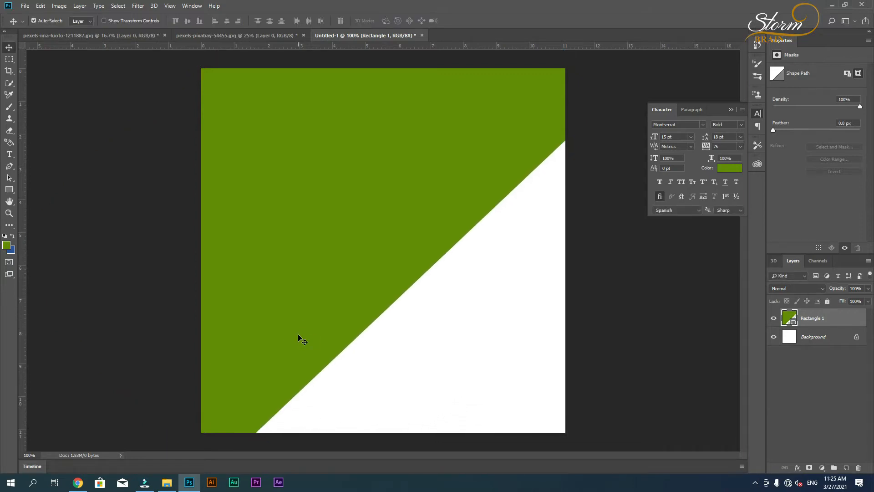
{"action": "key", "text": "Up"}
{"action": "key", "text": "Up"}
{"action": "key", "text": "Up"}
{"action": "key", "text": "Up"}
{"action": "key", "text": "Up"}
{"action": "key", "text": "Up"}
{"action": "key", "text": "Up"}
{"action": "key", "text": "Up"}
{"action": "key", "text": "Up"}
{"action": "key", "text": "Up"}
{"action": "key", "text": "Up"}
{"action": "key", "text": "Up"}
{"action": "key", "text": "Up"}
{"action": "key", "text": "Up"}
{"action": "key", "text": "Up"}
{"action": "key", "text": "Up"}
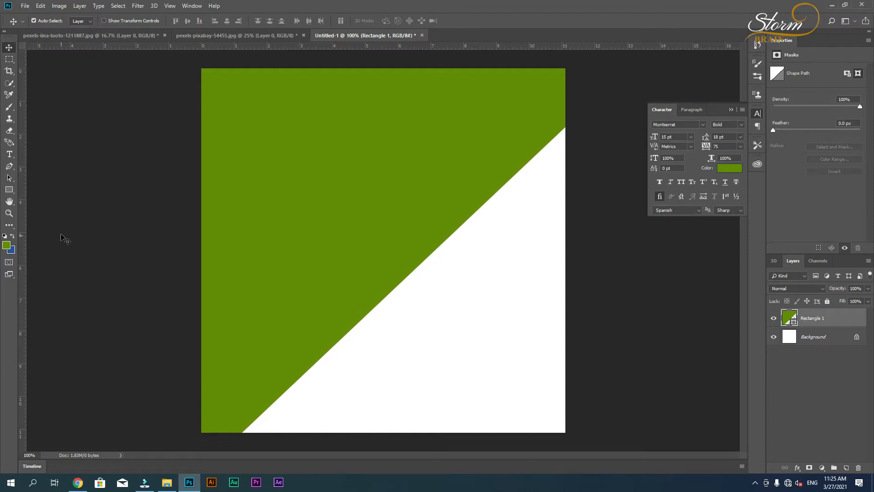
Step: Bring the soup plate cutout into the design and scale it to about 23%, placing it on the diagonal's upper end
{"action": "left_click", "coordinate": [237, 35]}
{"action": "left_click_drag", "start_coordinate": [382, 273], "coordinate": [475, 232]}
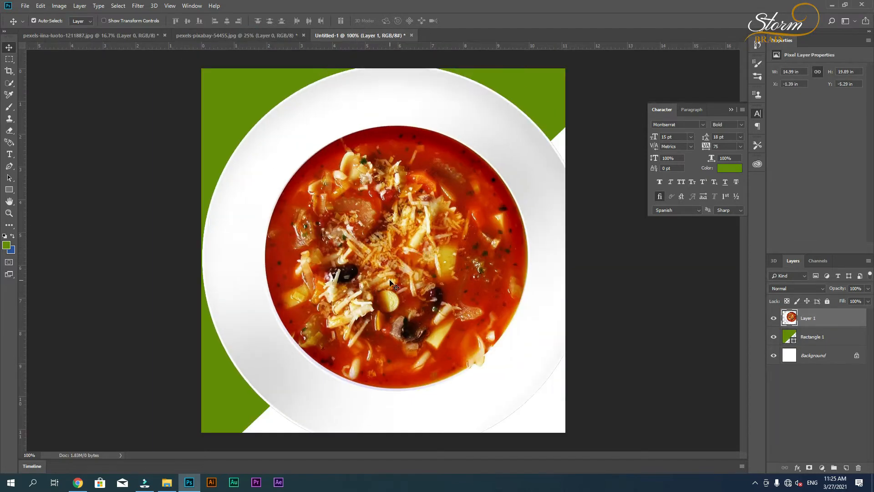
{"action": "key", "text": "ctrl+t"}
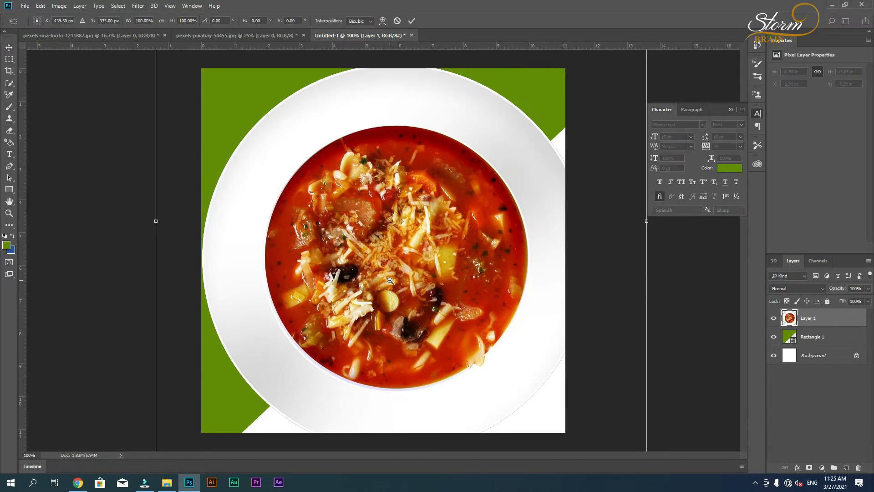
{"action": "left_click", "coordinate": [390, 280], "text": "alt"}
{"action": "left_click_drag", "start_coordinate": [279, 384], "coordinate": [444, 243]}
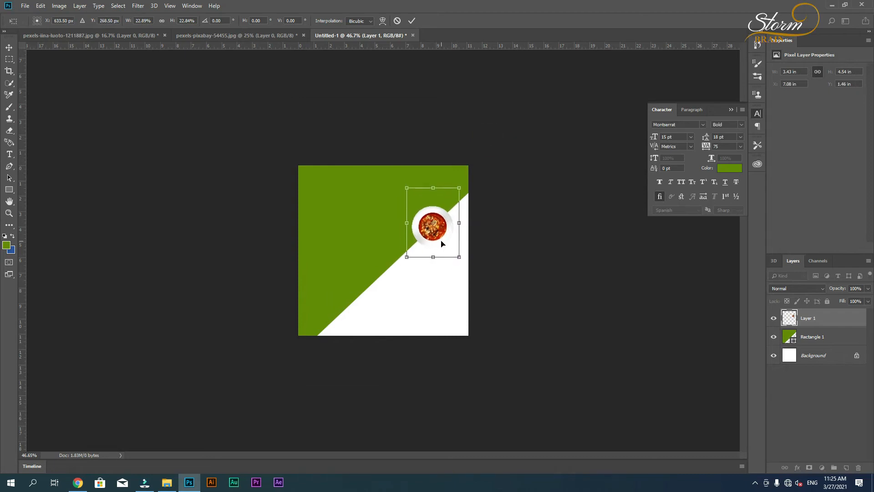
{"action": "key", "text": "Return"}
Step: Bring the salad plate cutout into the design and scale it to about 4.94 in wide over the middle of the diagonal
{"action": "key", "text": "ctrl+Tab"}
{"action": "left_click_drag", "start_coordinate": [375, 228], "coordinate": [306, 277]}
{"action": "key", "text": "ctrl+t"}
{"action": "left_click_drag", "start_coordinate": [216, 411], "coordinate": [472, 155]}
{"action": "left_click_drag", "start_coordinate": [499, 128], "coordinate": [361, 270]}
{"action": "key", "text": "Return"}
Step: Move the salad plate up to the canvas's upper center and the soup plate down to the diagonal's lower end
{"action": "key", "text": "z"}
{"action": "right_click", "coordinate": [374, 273]}
{"action": "left_click", "coordinate": [382, 275]}
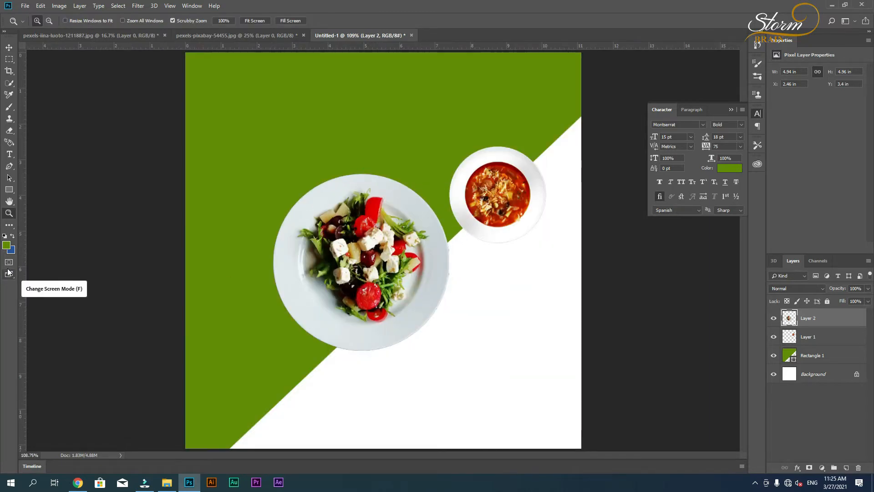
{"action": "left_click", "coordinate": [10, 48]}
{"action": "left_click_drag", "start_coordinate": [405, 294], "coordinate": [414, 220]}
{"action": "left_click_drag", "start_coordinate": [500, 213], "coordinate": [289, 392]}
Step: Enlarge the soup plate layer to about 5.58 in wide and move the salad plate to the diagonal's upper end
{"action": "key", "text": "ctrl+t"}
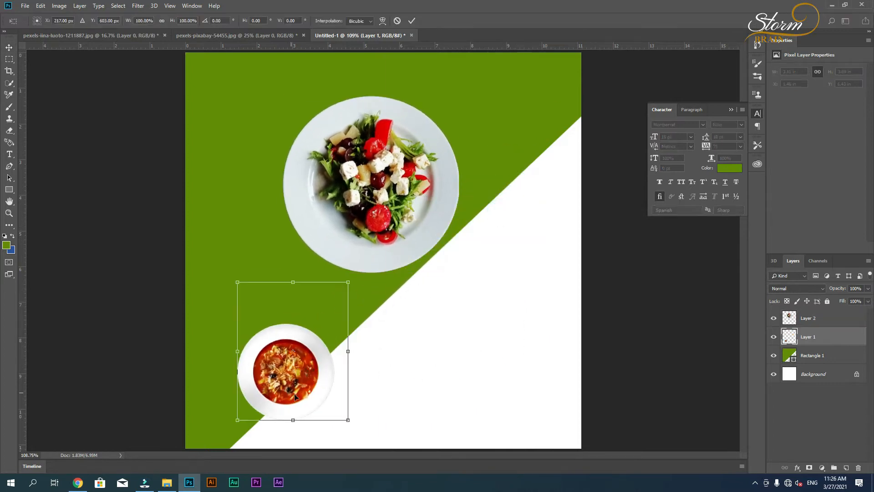
{"action": "left_click_drag", "start_coordinate": [235, 420], "coordinate": [187, 490]}
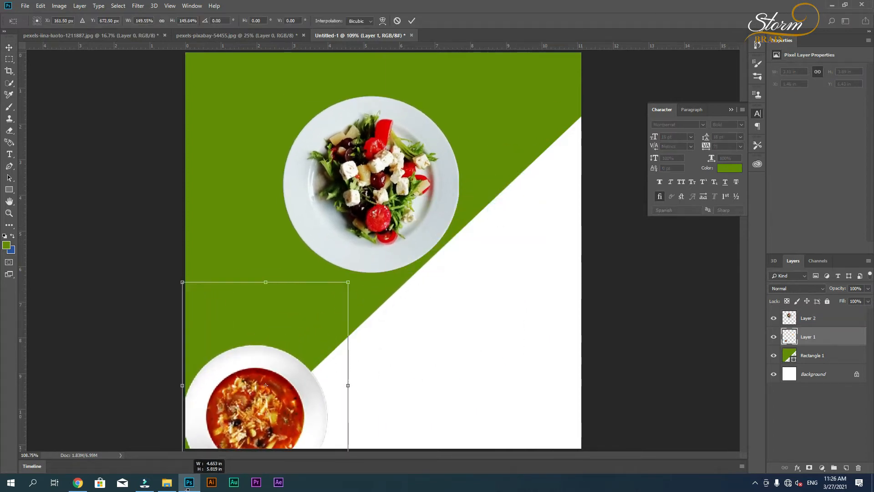
{"action": "left_click_drag", "start_coordinate": [351, 278], "coordinate": [393, 246]}
{"action": "left_click_drag", "start_coordinate": [334, 350], "coordinate": [374, 350]}
{"action": "key", "text": "Return"}
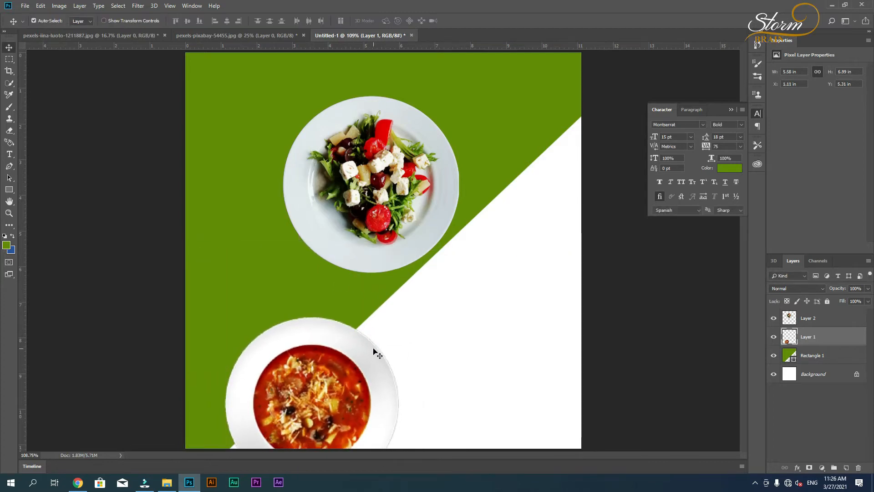
{"action": "left_click_drag", "start_coordinate": [403, 216], "coordinate": [542, 251]}
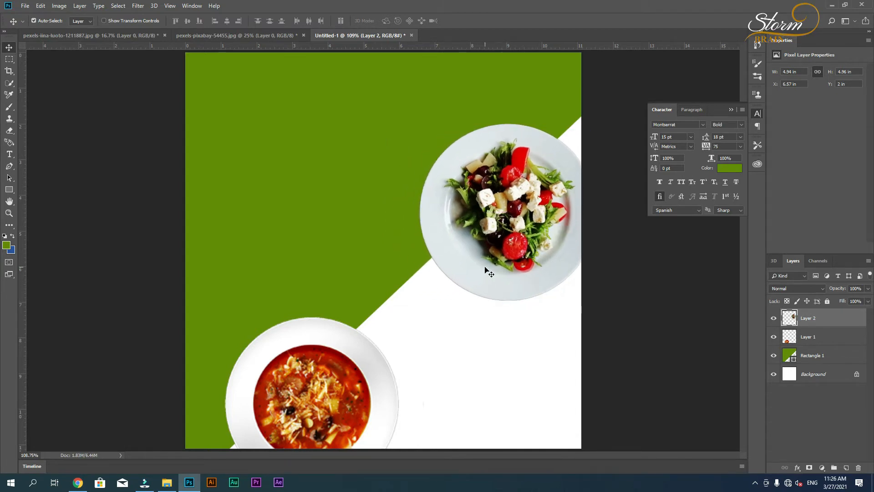
Step: Reduce the soup plate layer to about 4.43 in wide and position it fully inside the canvas on the diagonal
{"action": "left_click", "coordinate": [390, 390]}
{"action": "key", "text": "ctrl+t"}
{"action": "left_click_drag", "start_coordinate": [422, 242], "coordinate": [383, 292]}
{"action": "left_click_drag", "start_coordinate": [309, 382], "coordinate": [321, 342]}
{"action": "key", "text": "Return"}
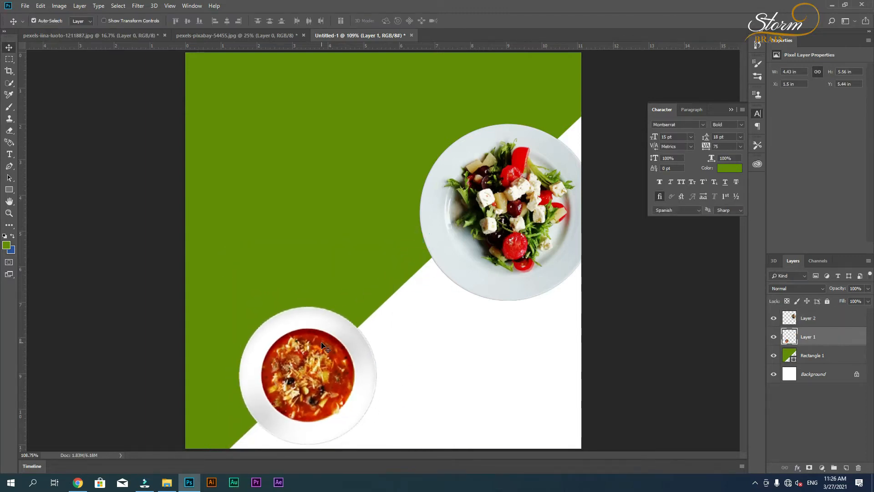
Step: Shrink the salad plate to about 3.51 in wide and move it inside the canvas on the diagonal's upper end
{"action": "left_click", "coordinate": [546, 259]}
{"action": "key", "text": "ctrl+t"}
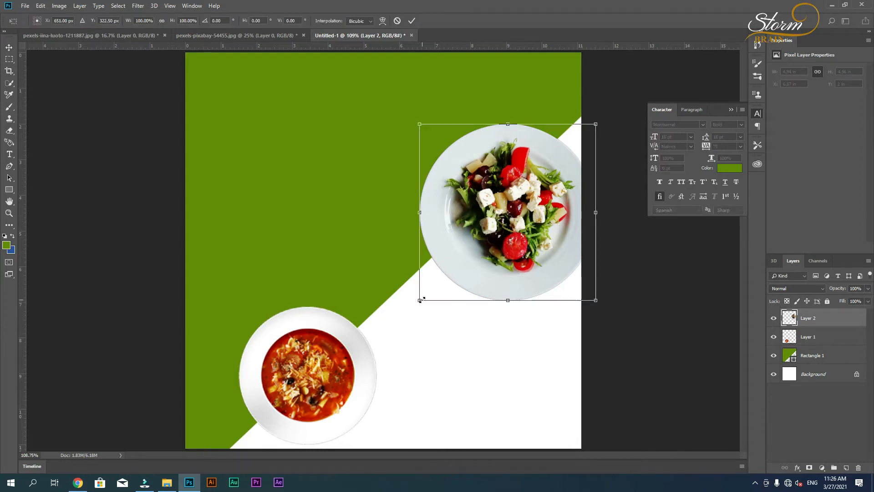
{"action": "left_click_drag", "start_coordinate": [420, 301], "coordinate": [472, 250]}
{"action": "left_click_drag", "start_coordinate": [549, 222], "coordinate": [512, 253]}
{"action": "key", "text": "Return"}
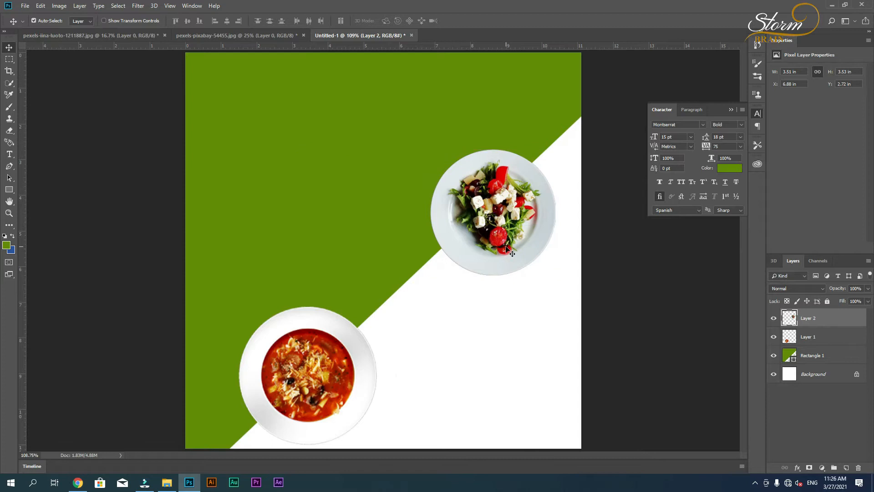
Step: Enlarge the salad plate to about 4.43 in wide, keeping it centered on the diagonal, and deselect it
{"action": "key", "text": "ctrl+t"}
{"action": "left_click_drag", "start_coordinate": [431, 275], "coordinate": [398, 308]}
{"action": "left_click_drag", "start_coordinate": [449, 292], "coordinate": [461, 292]}
{"action": "key", "text": "Return"}
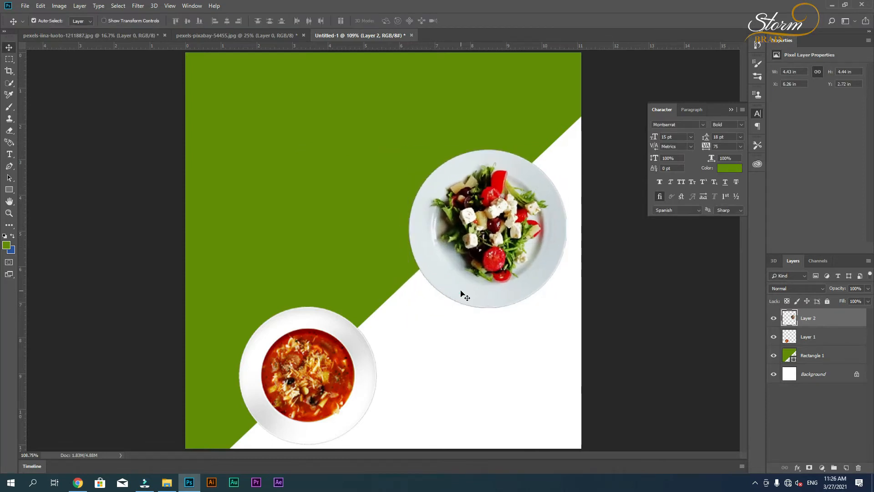
{"action": "left_click", "coordinate": [411, 362]}
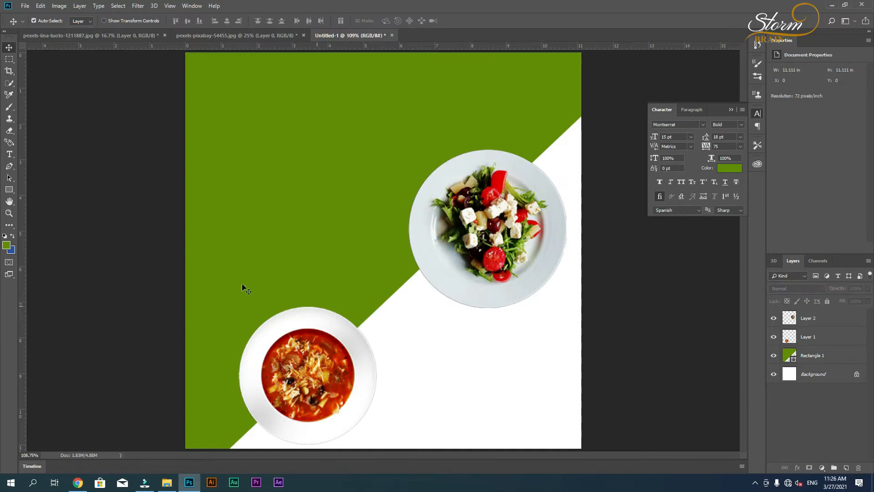
Step: Set the foreground color to white and draw an ellipse shape about 383 px in diameter between the two plates
{"action": "right_click", "coordinate": [9, 190]}
{"action": "left_click", "coordinate": [41, 209]}
{"action": "left_click", "coordinate": [13, 236]}
{"action": "left_click", "coordinate": [8, 245]}
{"action": "left_click_drag", "start_coordinate": [72, 318], "coordinate": [21, 289]}
{"action": "left_click", "coordinate": [268, 304]}
{"action": "left_click_drag", "start_coordinate": [273, 150], "coordinate": [464, 378]}
Step: Remove the circle's fill and give it a white 15 px stroke
{"action": "left_click", "coordinate": [84, 20]}
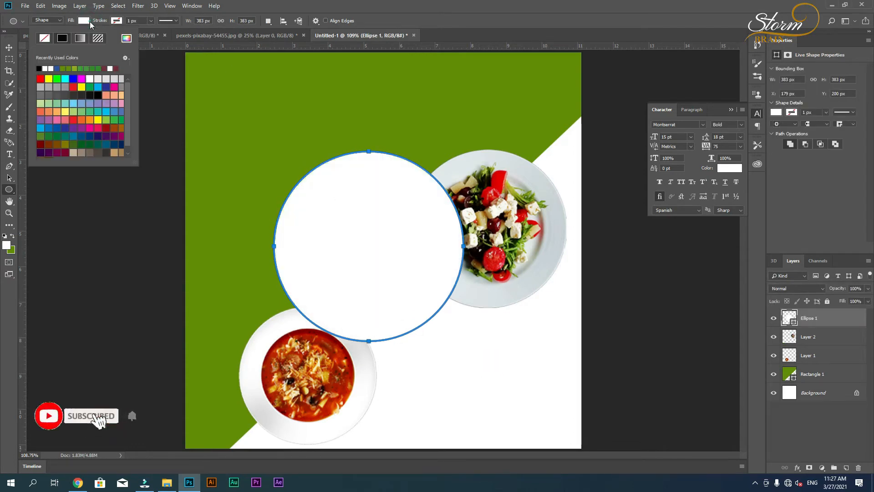
{"action": "left_click", "coordinate": [79, 38]}
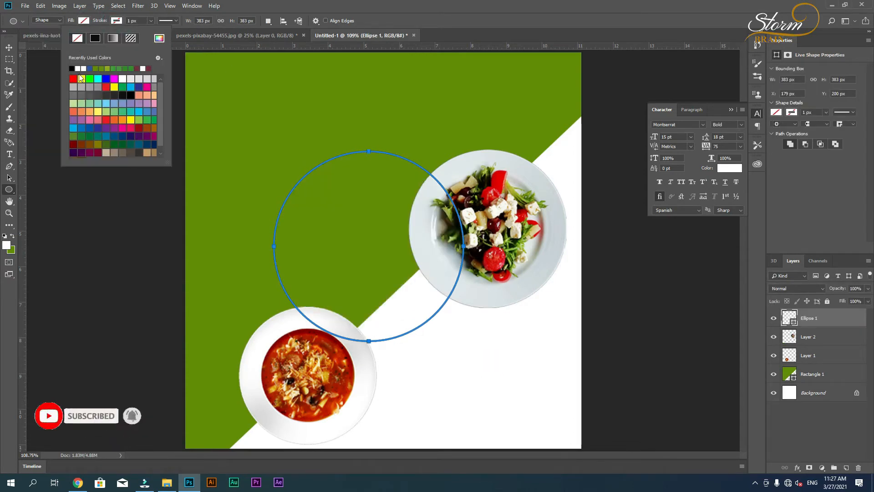
{"action": "left_click", "coordinate": [129, 20]}
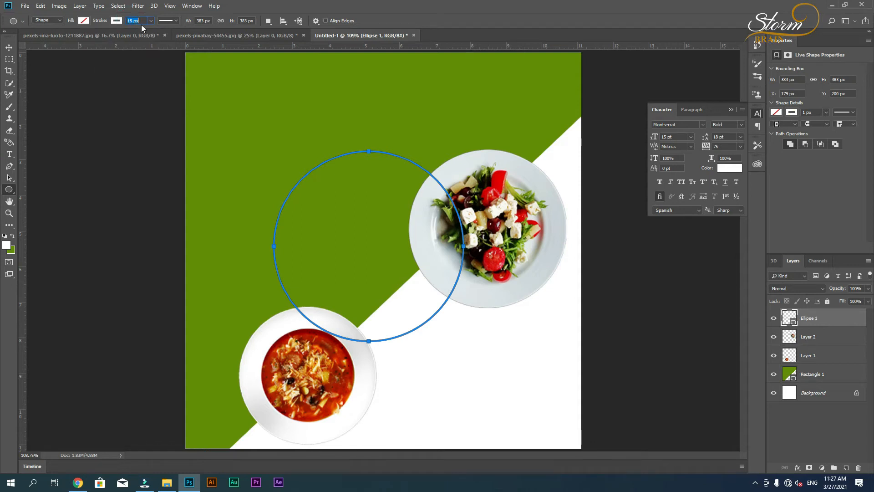
{"action": "key", "text": "Return"}
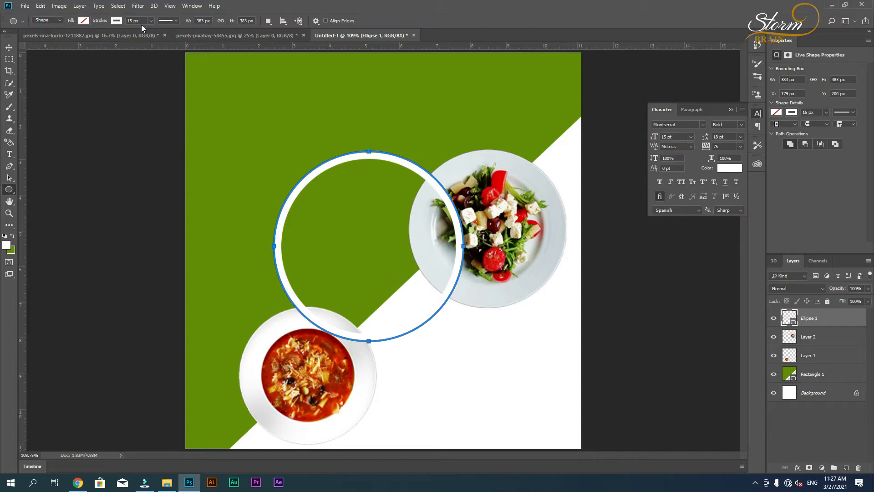
Step: Thin the white ring's stroke to 9 px
{"action": "left_click", "coordinate": [139, 21]}
{"action": "key", "text": "Down"}
{"action": "key", "text": "Return"}
{"action": "left_click", "coordinate": [139, 21]}
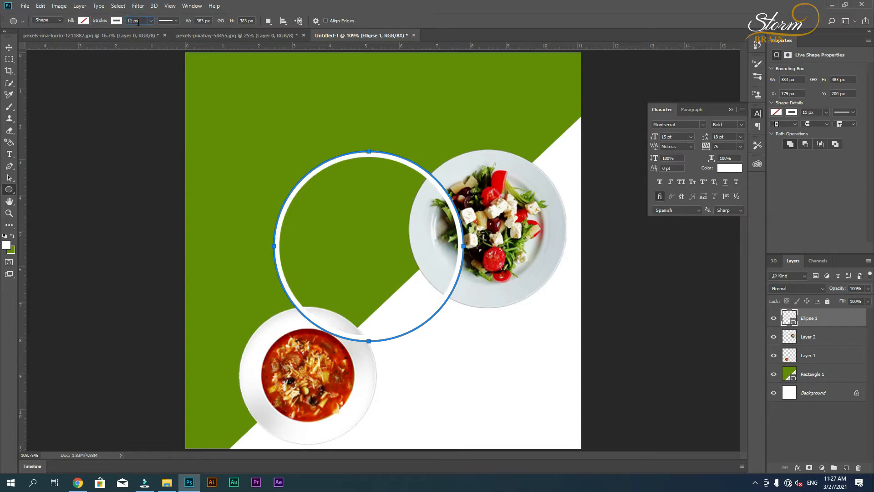
{"action": "key", "text": "Return"}
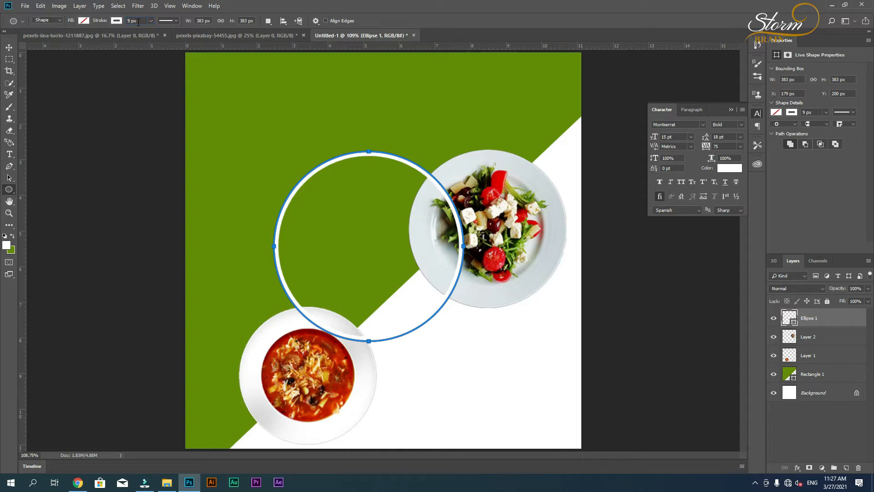
Step: Move the white ring around the salad plate and align the vertical centers of the ring and plate
{"action": "left_click", "coordinate": [9, 48]}
{"action": "left_click_drag", "start_coordinate": [447, 195], "coordinate": [560, 182]}
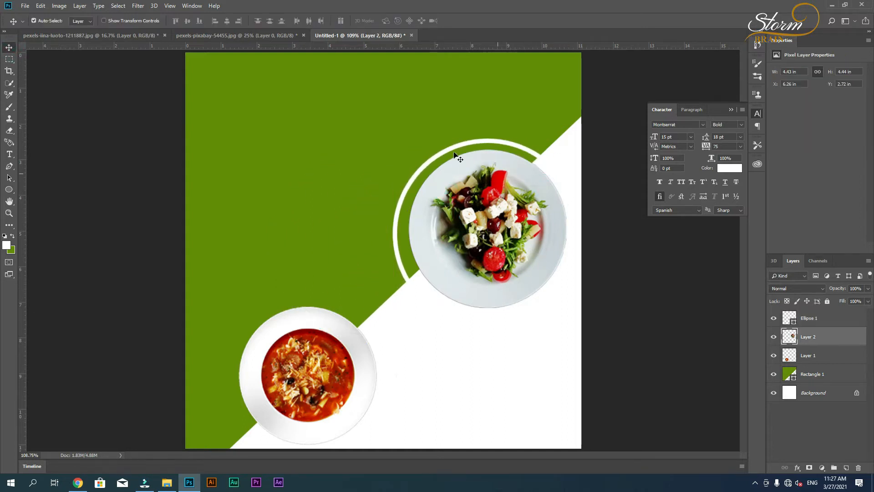
{"action": "left_click", "coordinate": [515, 146], "text": "shift"}
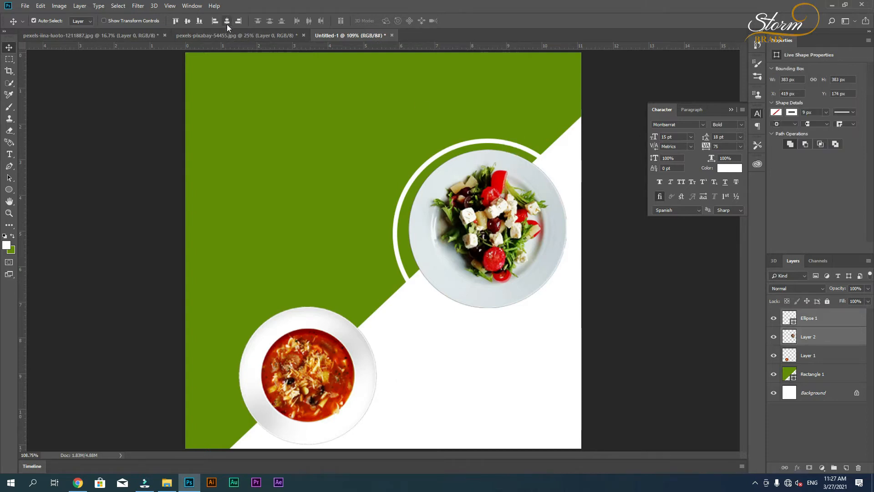
{"action": "left_click", "coordinate": [186, 23]}
{"action": "left_click", "coordinate": [305, 160]}
Step: Set the stroke width of the ring around the salad plate to 6 px
{"action": "left_click", "coordinate": [407, 187]}
{"action": "left_click", "coordinate": [10, 189]}
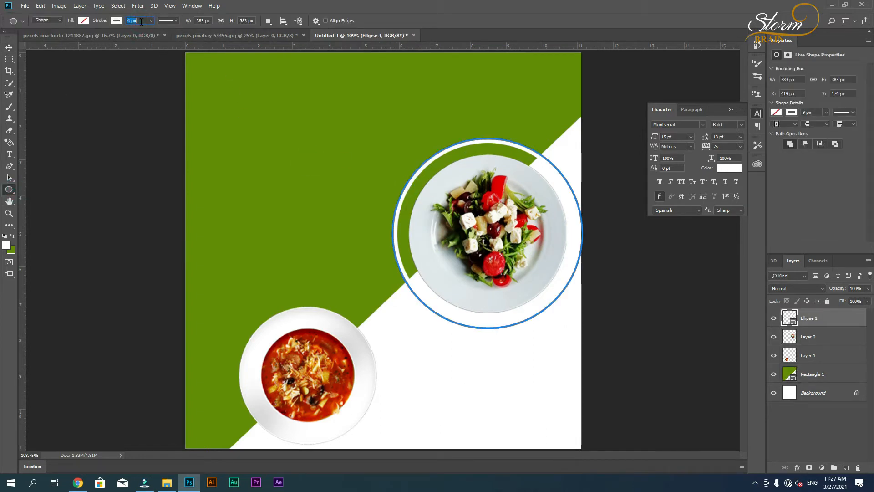
{"action": "type", "text": "6"}
{"action": "key", "text": "Return"}
Step: Nudge the ring around the salad plate a few pixels down and right
{"action": "left_click", "coordinate": [8, 47]}
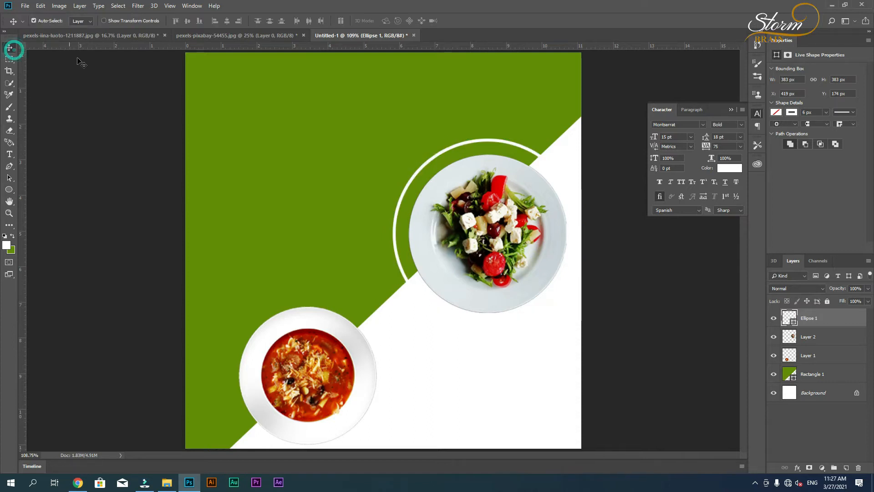
{"action": "key", "text": "Down"}
{"action": "key", "text": "Down"}
{"action": "key", "text": "Down"}
{"action": "key", "text": "Down"}
{"action": "key", "text": "Down"}
{"action": "key", "text": "Down"}
{"action": "key", "text": "Right"}
{"action": "key", "text": "Right"}
{"action": "key", "text": "Right"}
{"action": "key", "text": "Right"}
{"action": "key", "text": "Right"}
{"action": "key", "text": "Down"}
Step: Duplicate the ring onto the soup plate and resize the copy to about 334 px in diameter around it
{"action": "left_click_drag", "start_coordinate": [398, 210], "coordinate": [223, 360]}
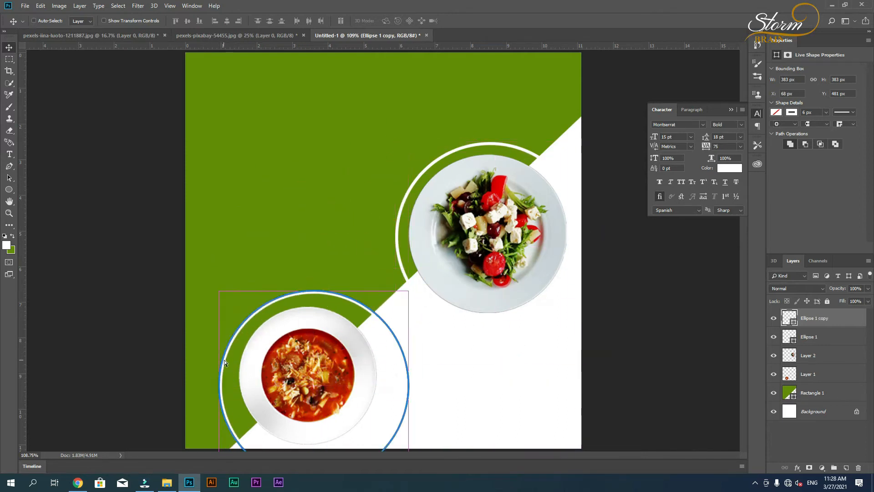
{"action": "key", "text": "ctrl+t"}
{"action": "left_click_drag", "start_coordinate": [409, 290], "coordinate": [355, 343]}
{"action": "left_click_drag", "start_coordinate": [322, 366], "coordinate": [334, 324]}
{"action": "left_click_drag", "start_coordinate": [367, 300], "coordinate": [384, 285]}
{"action": "left_click_drag", "start_coordinate": [325, 316], "coordinate": [323, 331]}
{"action": "left_click_drag", "start_coordinate": [383, 295], "coordinate": [396, 284]}
{"action": "key", "text": "Return"}
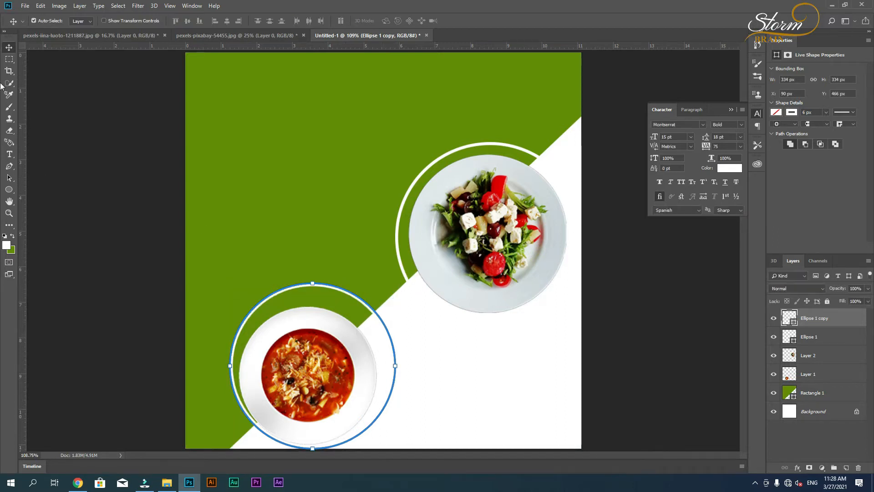
Step: Select the soup plate together with its ring and align their horizontal centers
{"action": "left_click", "coordinate": [223, 154]}
{"action": "left_click", "coordinate": [368, 369]}
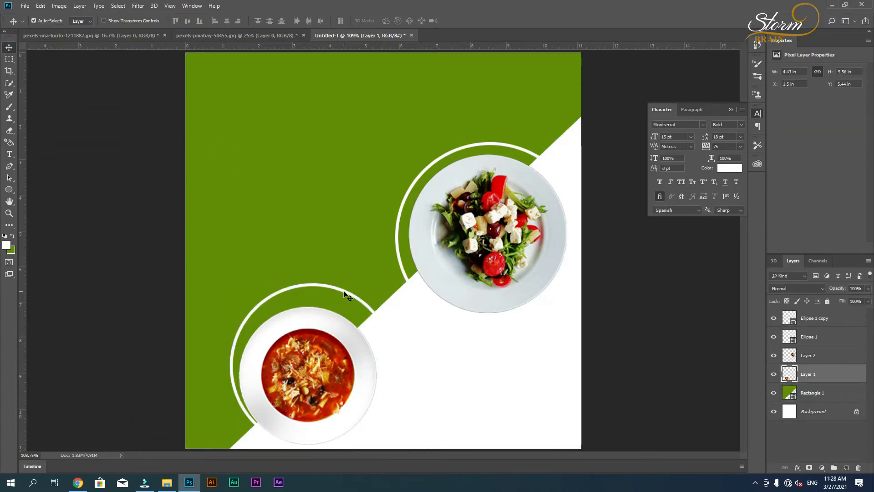
{"action": "left_click", "coordinate": [344, 291], "text": "shift"}
{"action": "left_click", "coordinate": [227, 21]}
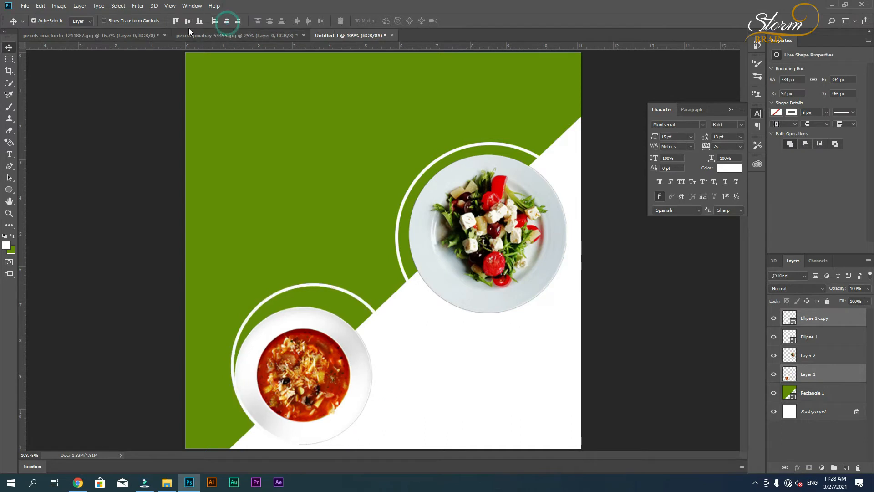
Step: Try to align the soup plate and its ring by their vertical and horizontal centers, and move both up onto the open green area
{"action": "left_click", "coordinate": [187, 22]}
{"action": "left_click", "coordinate": [188, 21]}
{"action": "left_click", "coordinate": [227, 22]}
{"action": "left_click_drag", "start_coordinate": [332, 269], "coordinate": [317, 127]}
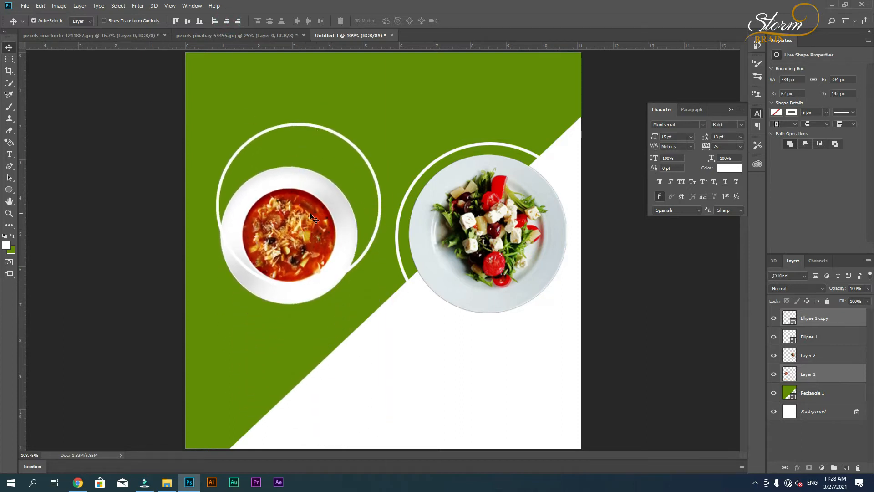
Step: Center the soup plate and its ring on each other by hand, and move both back down onto the lower end of the diagonal
{"action": "left_click_drag", "start_coordinate": [310, 216], "coordinate": [324, 178]}
{"action": "key", "text": "Left"}
{"action": "key", "text": "Left"}
{"action": "key", "text": "Left"}
{"action": "key", "text": "Left"}
{"action": "key", "text": "Left"}
{"action": "key", "text": "Left"}
{"action": "key", "text": "Left"}
{"action": "key", "text": "Left"}
{"action": "key", "text": "Right"}
{"action": "left_click", "coordinate": [269, 136], "text": "shift"}
{"action": "left_click_drag", "start_coordinate": [294, 169], "coordinate": [301, 324]}
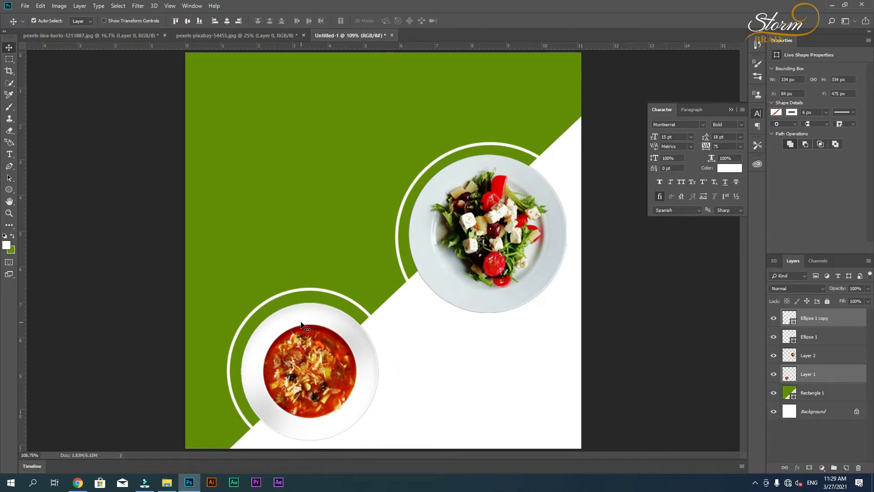
Step: Add a white Montserrat Bold text reading "fOOD." in the upper green area and enlarge it to 58.33 pt
{"action": "left_click", "coordinate": [267, 209]}
{"action": "left_click", "coordinate": [10, 155]}
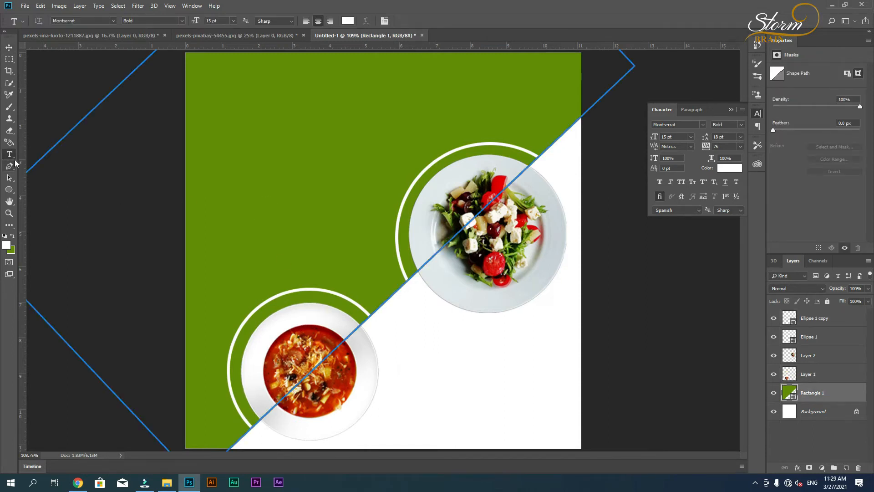
{"action": "left_click", "coordinate": [432, 352]}
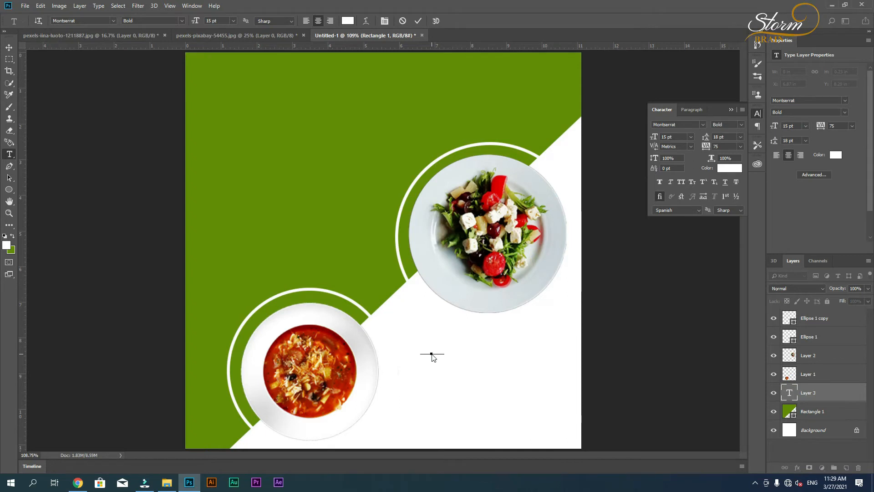
{"action": "key", "text": "ctrl+a"}
{"action": "left_click_drag", "start_coordinate": [444, 357], "coordinate": [331, 131]}
{"action": "left_click", "coordinate": [500, 362]}
{"action": "left_click_drag", "start_coordinate": [241, 119], "coordinate": [227, 120]}
{"action": "type", "text": "f"}
Step: Change the font of the whole "fOOD." text to Channel Regular
{"action": "type", "text": "cHANN"}
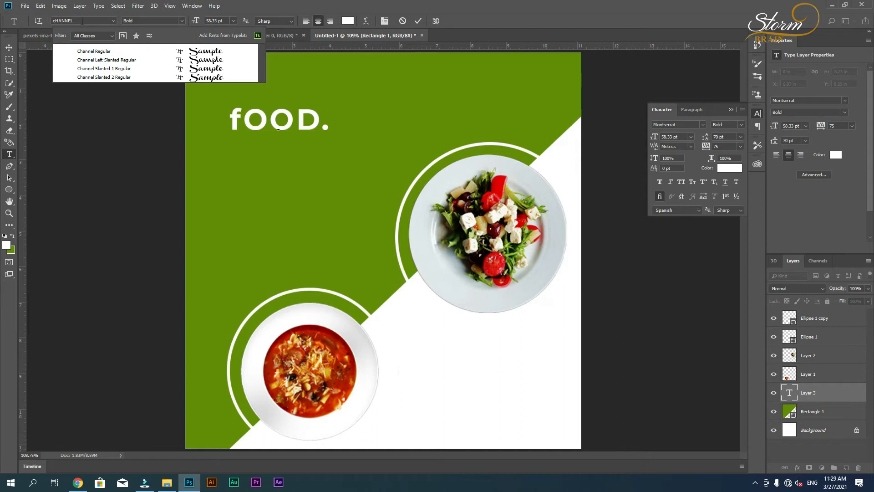
{"action": "key", "text": "Return"}
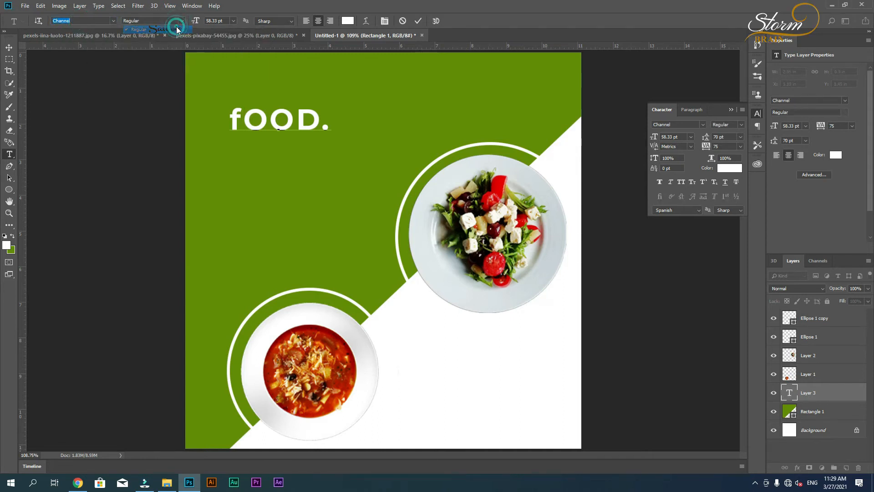
{"action": "left_click", "coordinate": [271, 122]}
{"action": "key", "text": "ctrl+a"}
{"action": "left_click", "coordinate": [88, 21]}
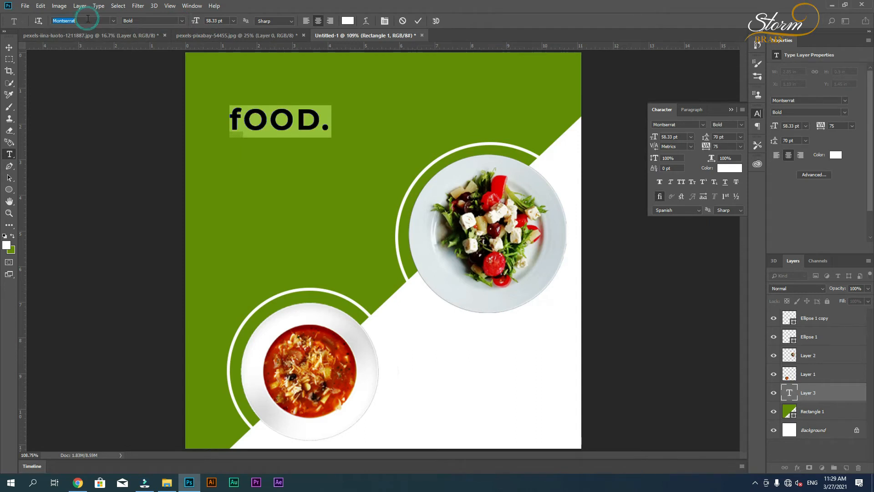
{"action": "type", "text": "cHANNEL"}
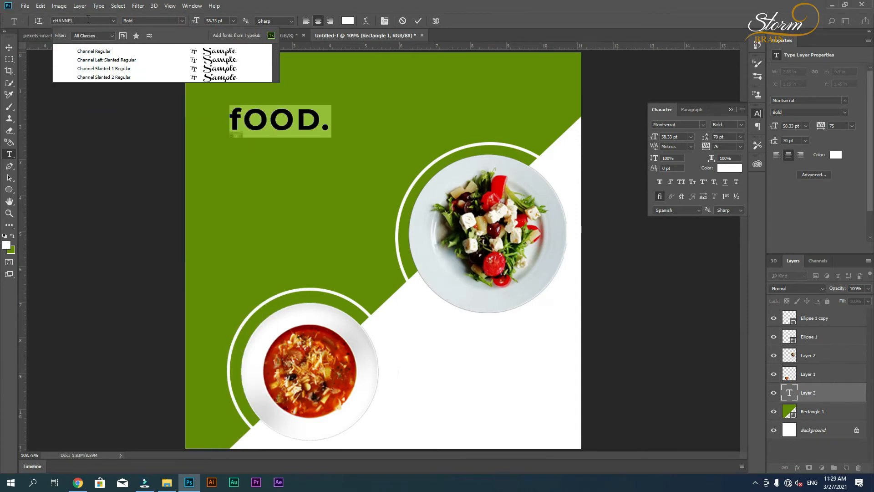
{"action": "key", "text": "Down"}
{"action": "key", "text": "Down"}
{"action": "key", "text": "Down"}
{"action": "key", "text": "Down"}
{"action": "key", "text": "Up"}
{"action": "key", "text": "Up"}
{"action": "key", "text": "Up"}
{"action": "key", "text": "Return"}
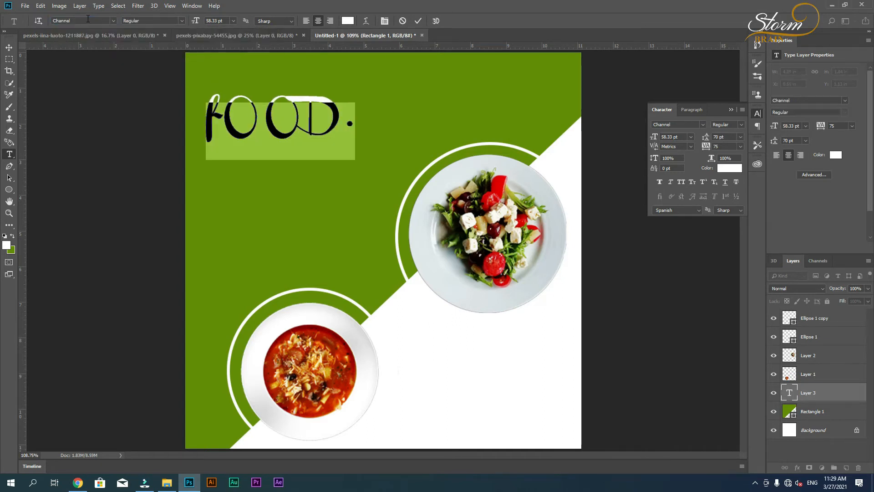
Step: Try faux bold on the text and retype it as "FOOD." with a capital F and a closing period
{"action": "left_click", "coordinate": [661, 182]}
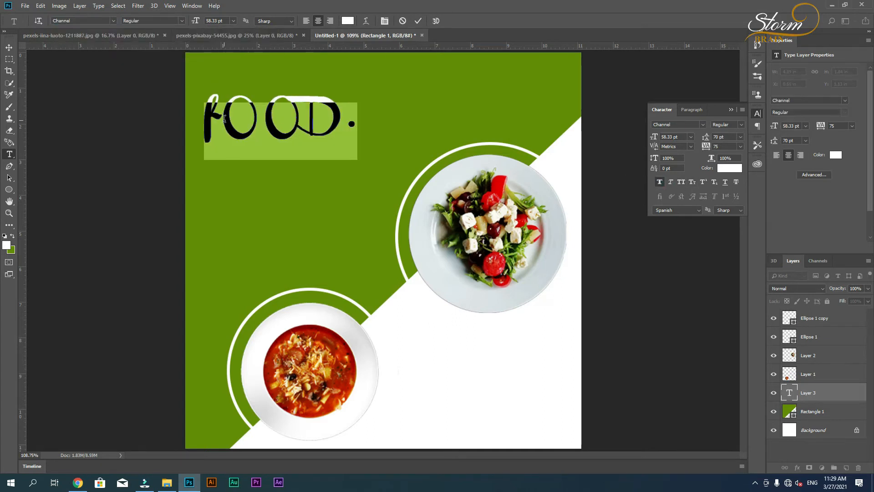
{"action": "type", "text": "F"}
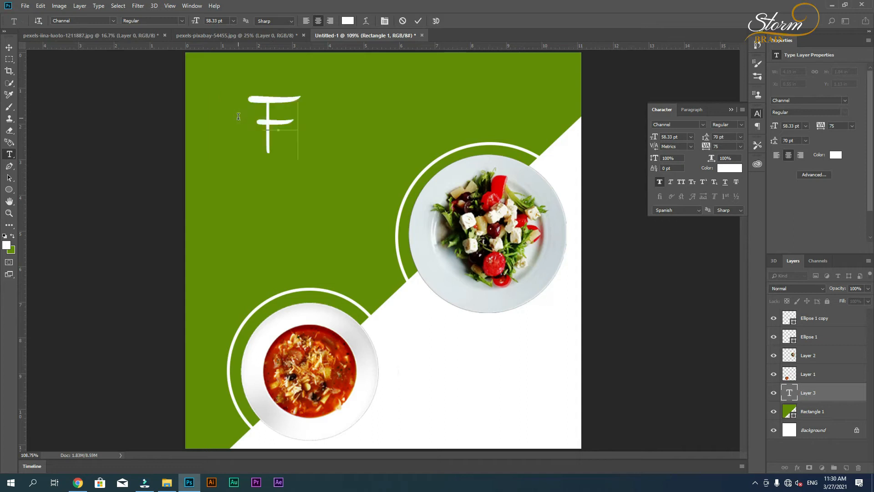
{"action": "type", "text": "OOD"}
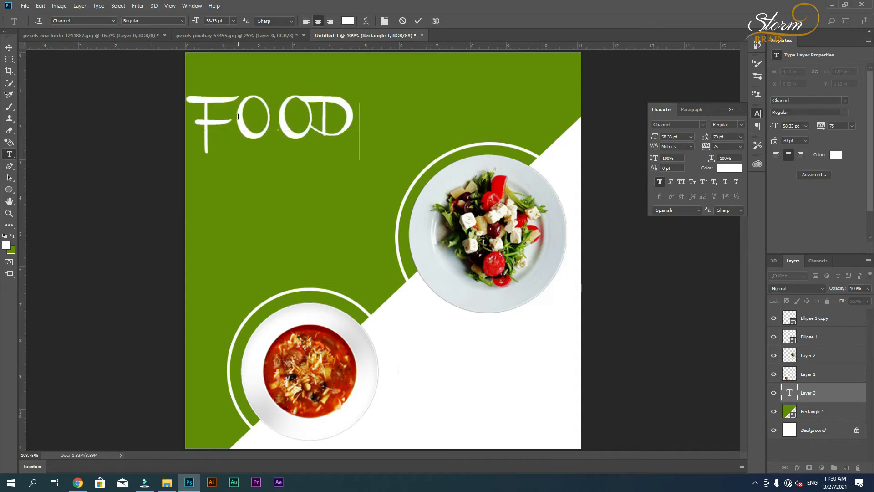
{"action": "left_click", "coordinate": [661, 187]}
{"action": "key", "text": "ctrl+a"}
{"action": "left_click_drag", "start_coordinate": [314, 118], "coordinate": [355, 122]}
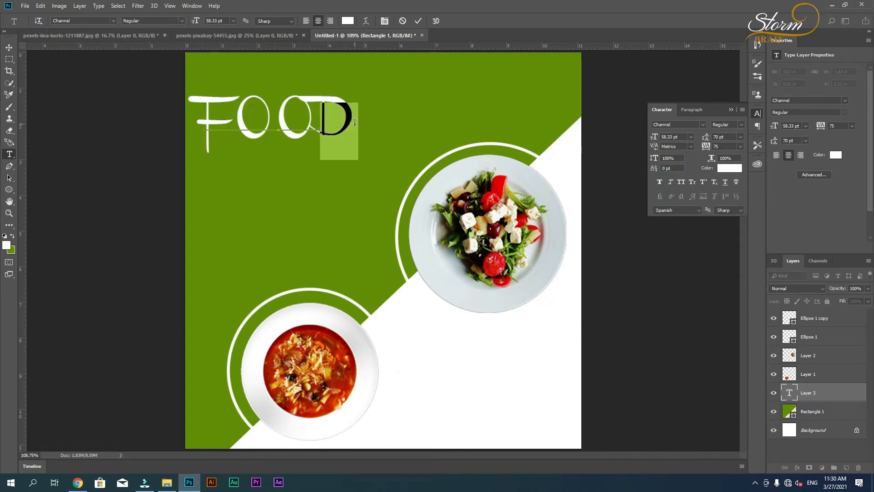
{"action": "left_click", "coordinate": [355, 122]}
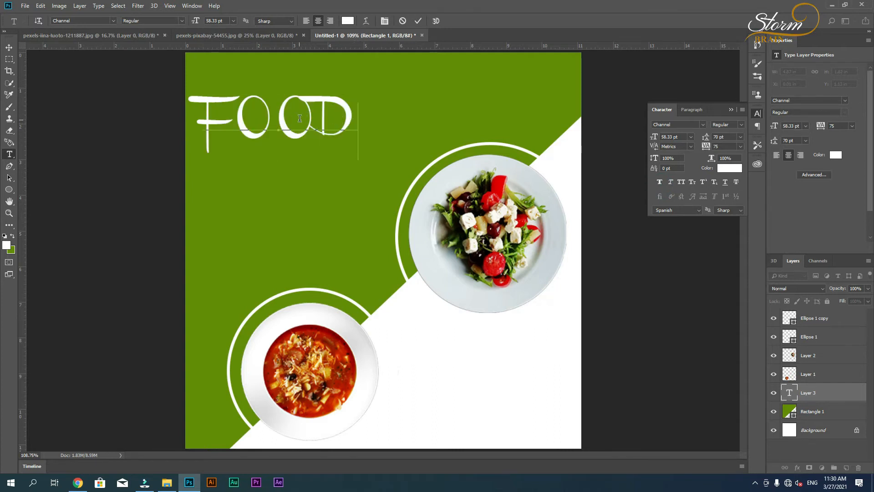
{"action": "key", "text": "BackSpace"}
{"action": "type", "text": "D."}
Step: Scale the "FOOD." text down to 15.54 pt and place it near the upper left of the poster
{"action": "key", "text": "ctrl+t"}
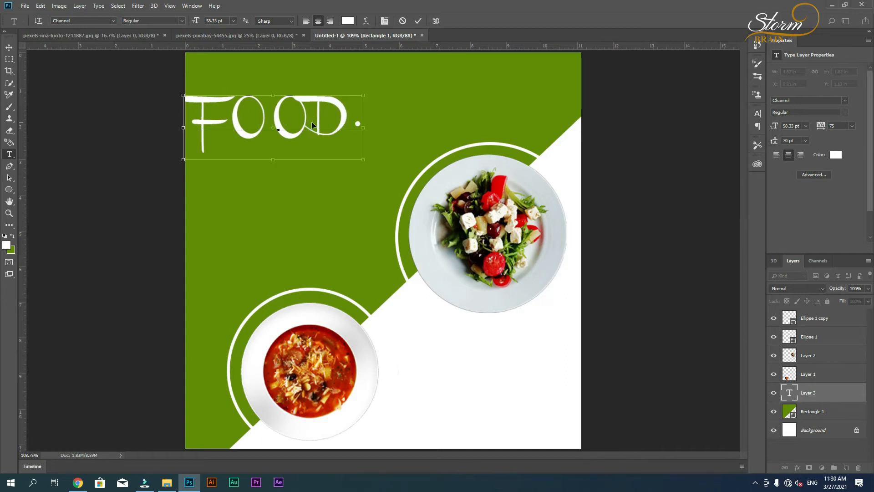
{"action": "left_click_drag", "start_coordinate": [361, 158], "coordinate": [259, 99]}
{"action": "key", "text": "Return"}
{"action": "left_click", "coordinate": [9, 47]}
Step: Apply faux bold and all caps to the "FOOD." text and move it slightly up and left
{"action": "key", "text": "t"}
{"action": "left_click", "coordinate": [259, 99]}
{"action": "left_click", "coordinate": [757, 113]}
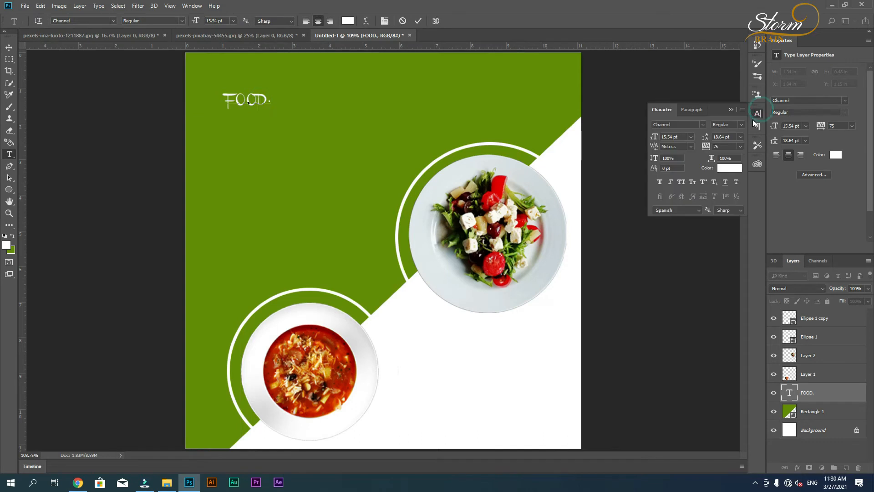
{"action": "key", "text": "ctrl+a"}
{"action": "left_click", "coordinate": [662, 180]}
{"action": "left_click", "coordinate": [681, 183]}
{"action": "left_click", "coordinate": [9, 47]}
{"action": "left_click_drag", "start_coordinate": [267, 102], "coordinate": [257, 97]}
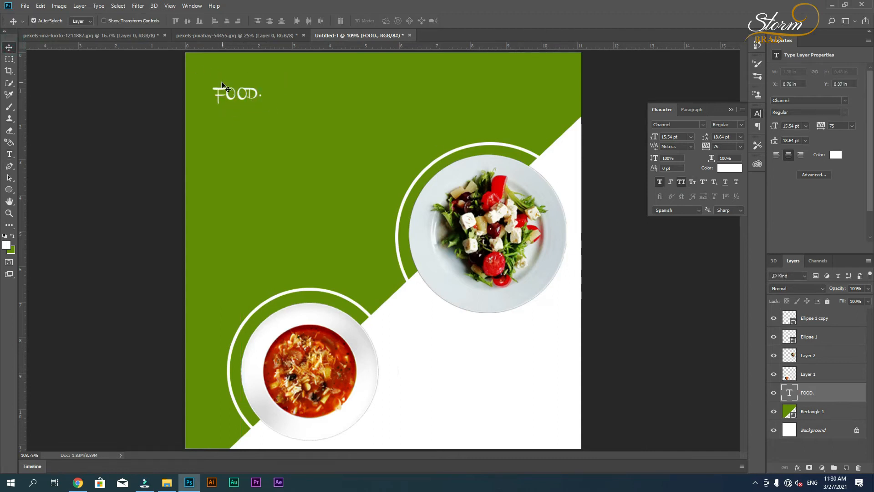
Step: Set the font of the "FOOD." text to Montserrat Bold
{"action": "key", "text": "t"}
{"action": "left_click", "coordinate": [84, 21]}
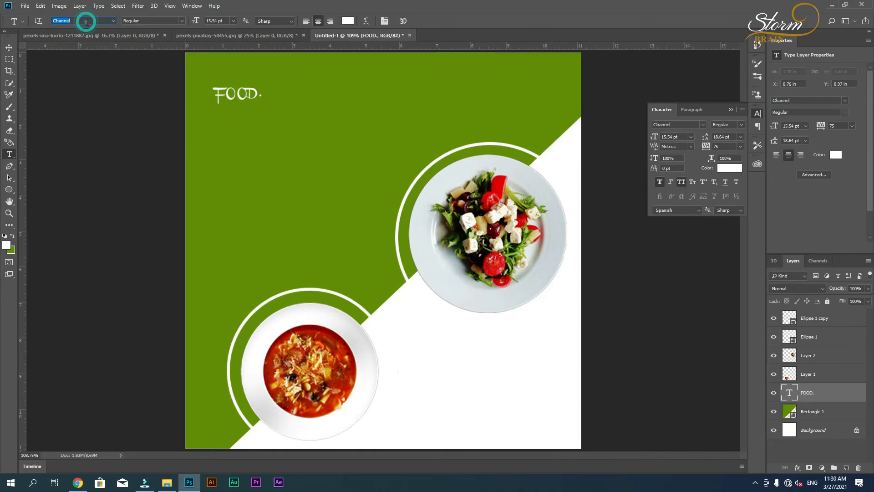
{"action": "type", "text": "MON"}
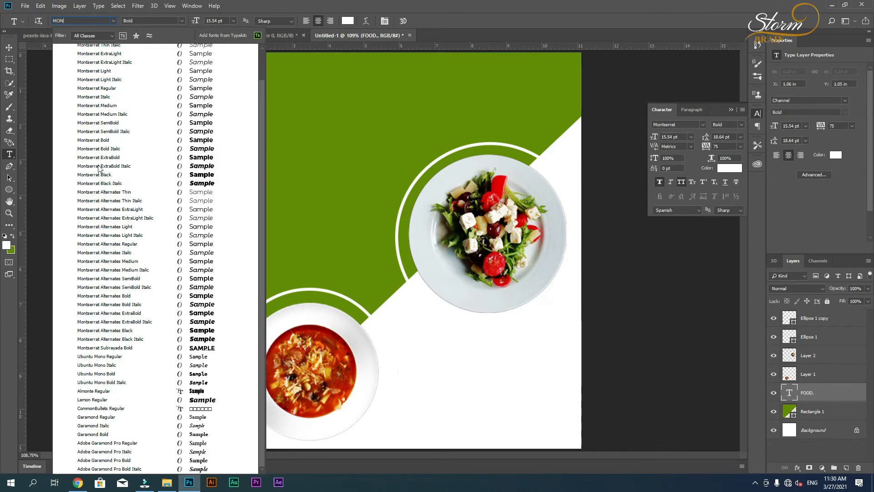
{"action": "left_click", "coordinate": [97, 140]}
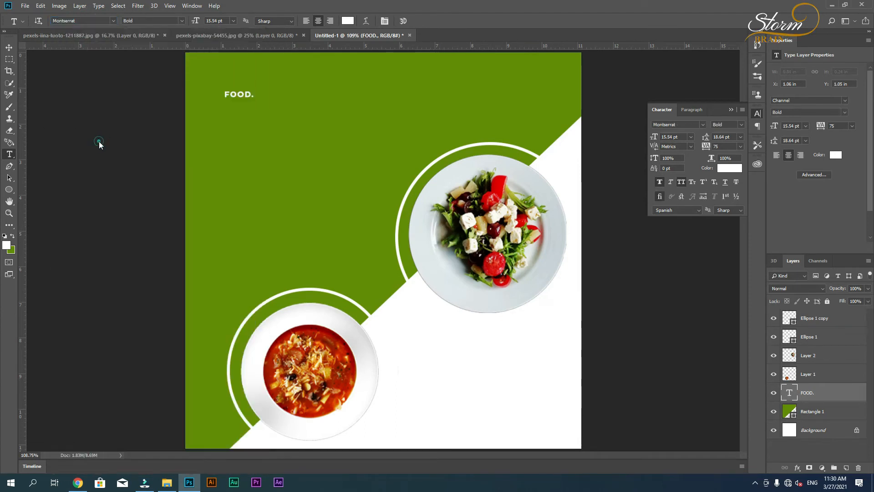
Step: Add a three-line headline reading "ORDER", "DELICIOUS" and "FOOD" on the green area below the small "FOOD." text
{"action": "left_click", "coordinate": [226, 158]}
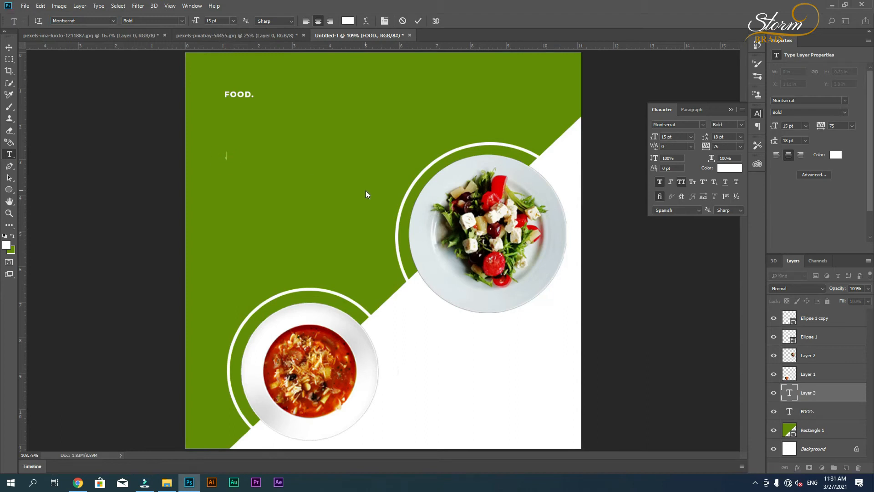
{"action": "type", "text": "ORDER"}
{"action": "key", "text": "BackSpace"}
{"action": "type", "text": "DELICIOU"}
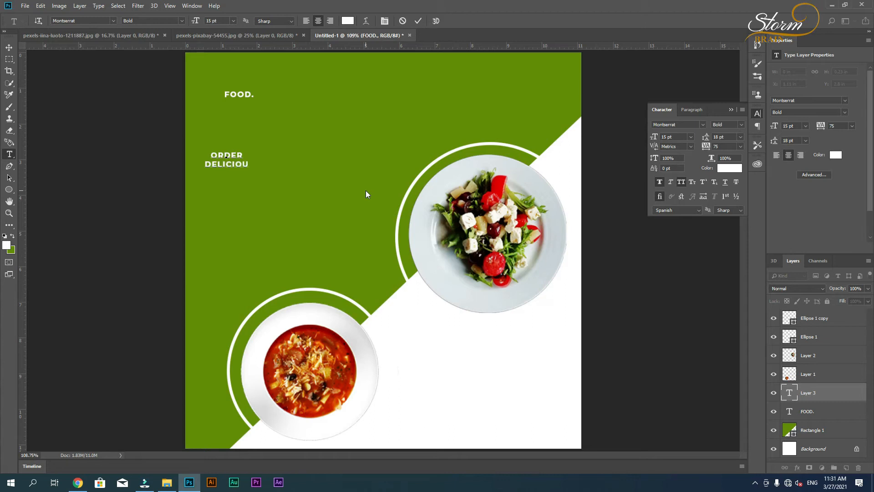
{"action": "type", "text": "S"}
{"action": "key", "text": "Return"}
{"action": "type", "text": "D"}
{"action": "key", "text": "BackSpace"}
{"action": "type", "text": "FOOD"}
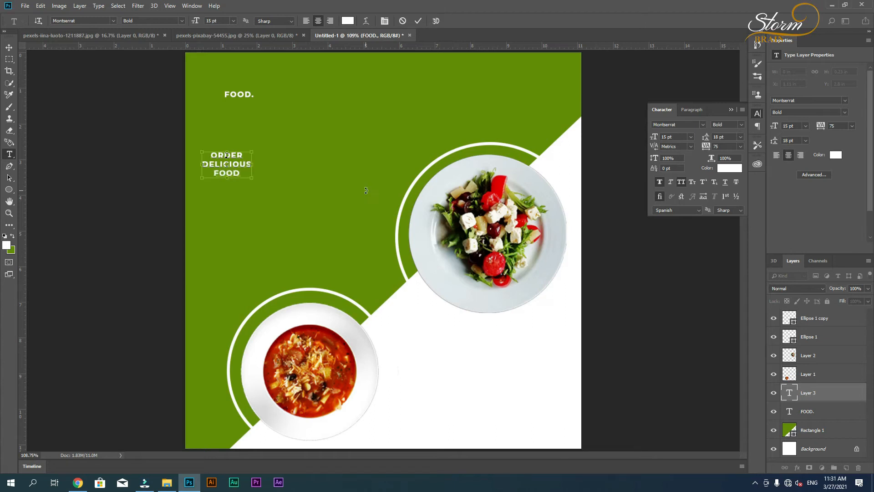
Step: Left-align the three-line headline and enlarge it to 43.25 pt
{"action": "key", "text": "ctrl+a"}
{"action": "left_click", "coordinate": [306, 22]}
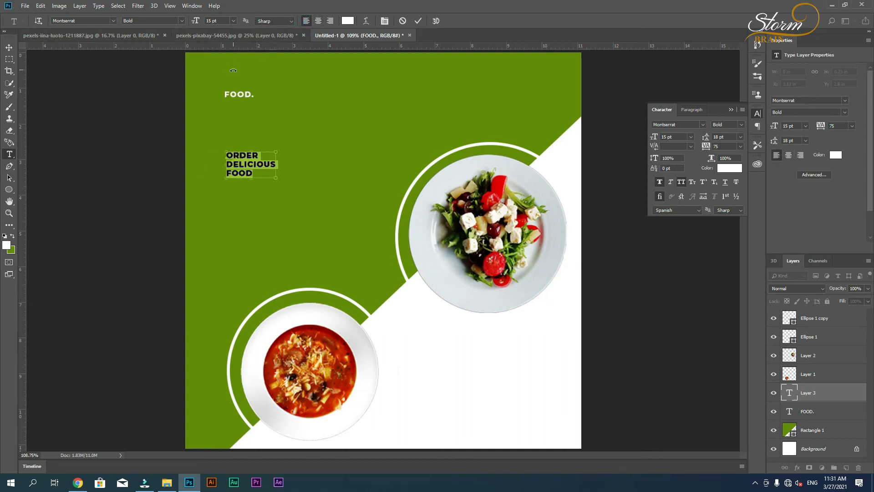
{"action": "left_click_drag", "start_coordinate": [277, 177], "coordinate": [328, 203]}
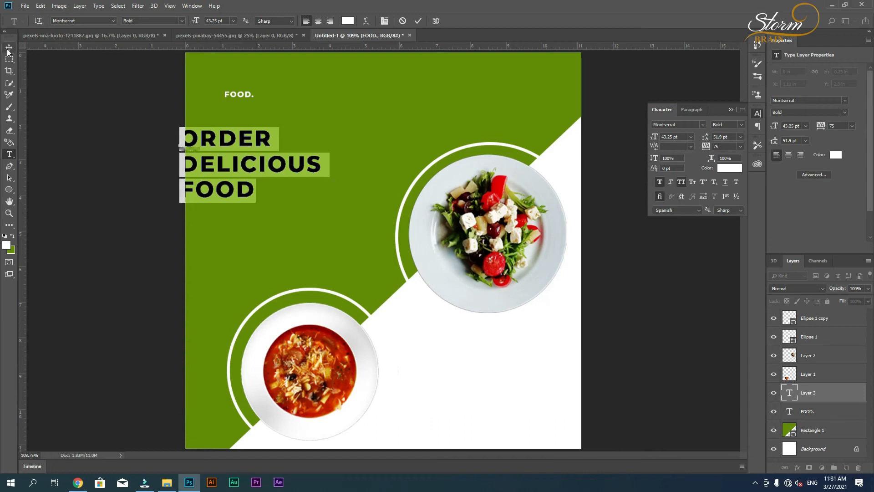
Step: Move the headline down and right beneath the small "FOOD." text and tighten its leading to 36.9 pt
{"action": "left_click", "coordinate": [8, 48]}
{"action": "left_click_drag", "start_coordinate": [240, 170], "coordinate": [277, 204]}
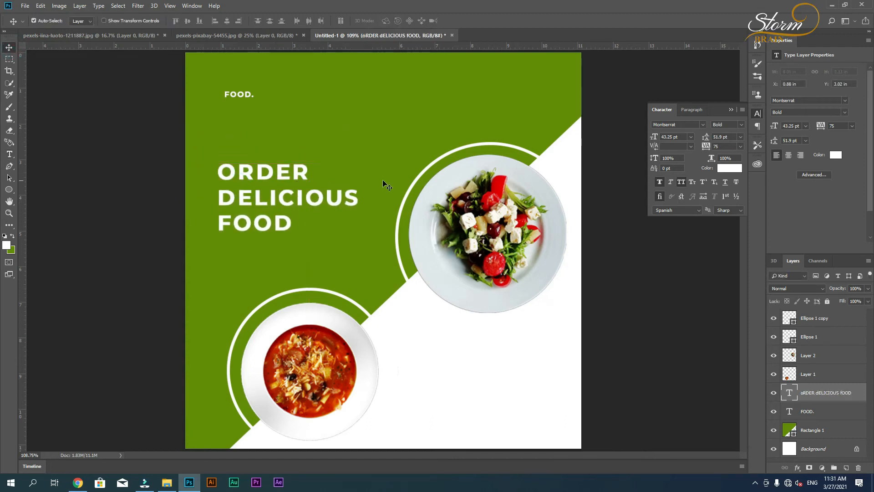
{"action": "left_click_drag", "start_coordinate": [705, 137], "coordinate": [699, 140]}
{"action": "left_click", "coordinate": [682, 182]}
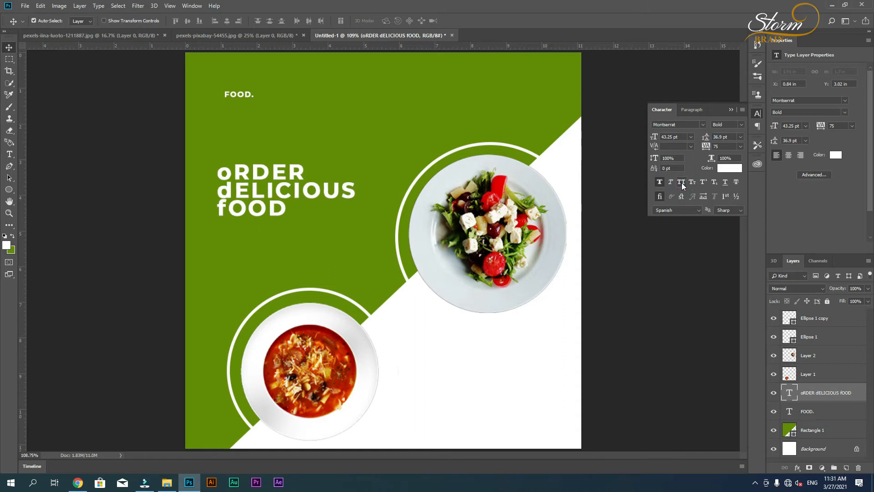
{"action": "left_click", "coordinate": [681, 182]}
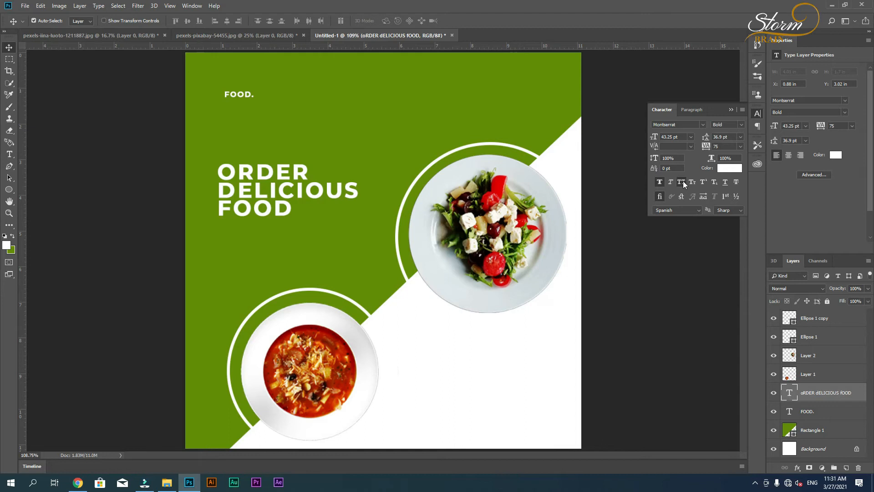
Step: Retype the headline's first word as "Order" with only the initial letter capitalized
{"action": "double_click", "coordinate": [236, 176]}
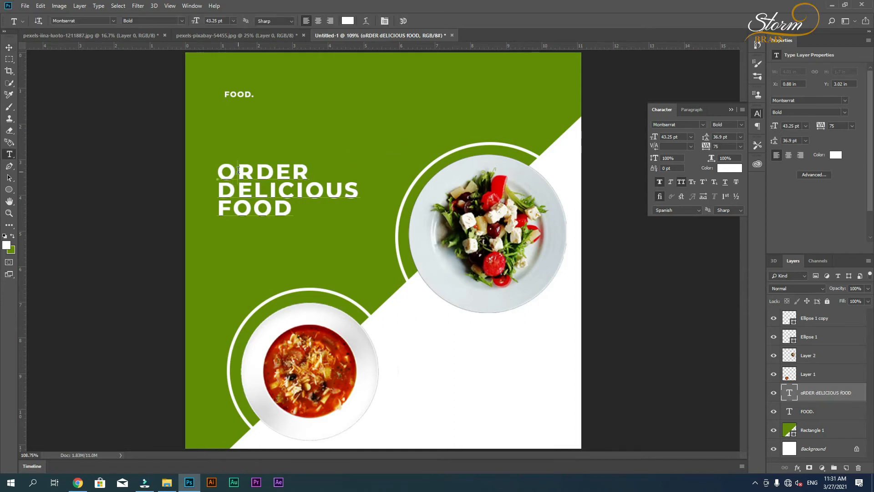
{"action": "double_click", "coordinate": [238, 164]}
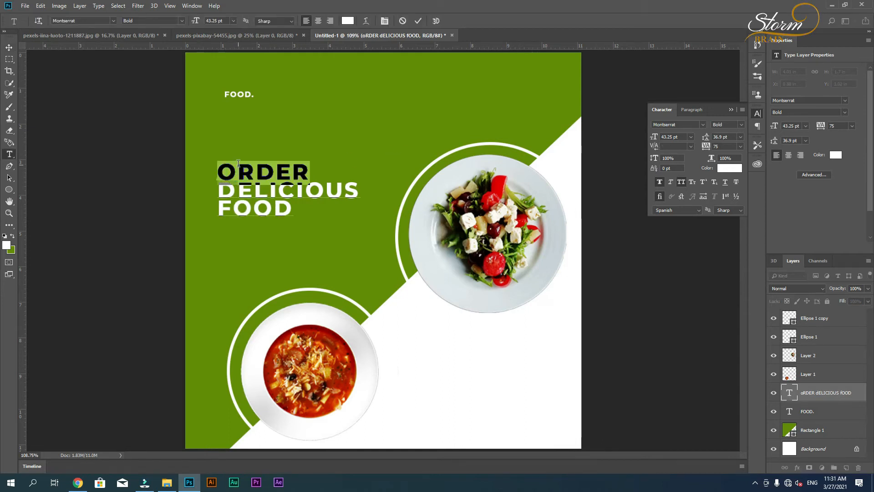
{"action": "type", "text": "ORDER"}
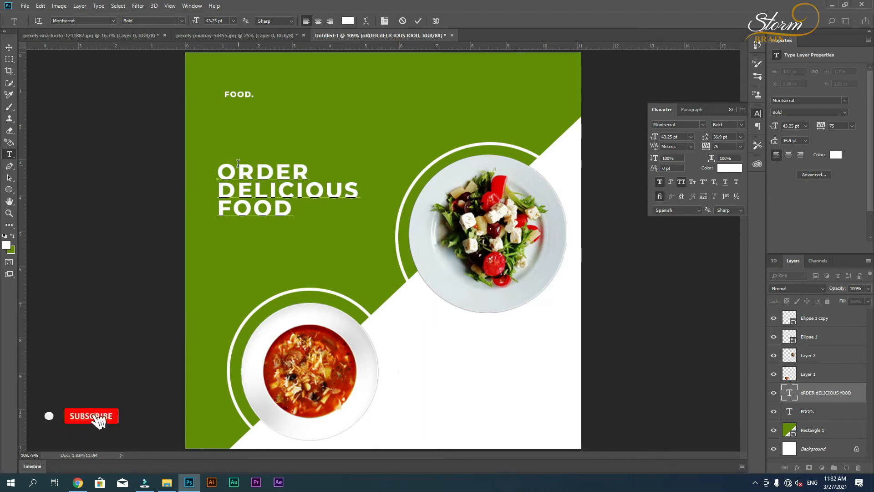
{"action": "key", "text": "BackSpace"}
{"action": "key", "text": "BackSpace"}
{"action": "key", "text": "BackSpace"}
{"action": "key", "text": "BackSpace"}
{"action": "type", "text": "RDER"}
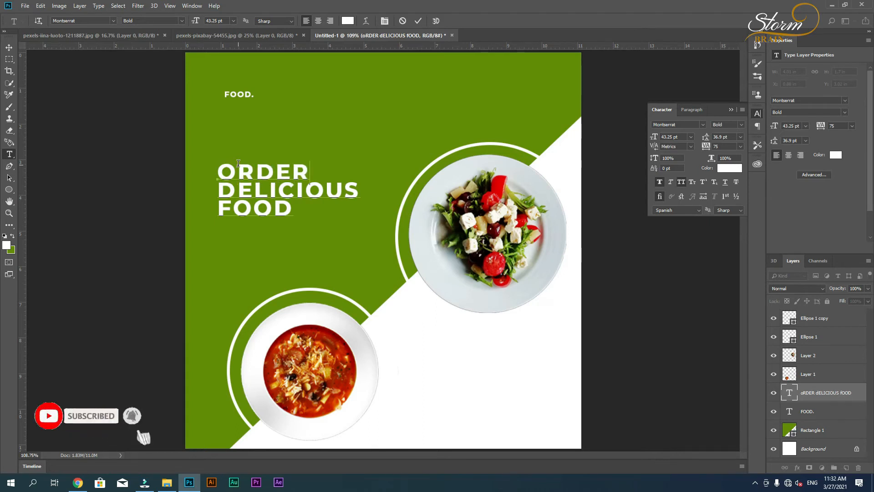
Step: Turn off all caps for the entire three-line headline
{"action": "left_click", "coordinate": [681, 182]}
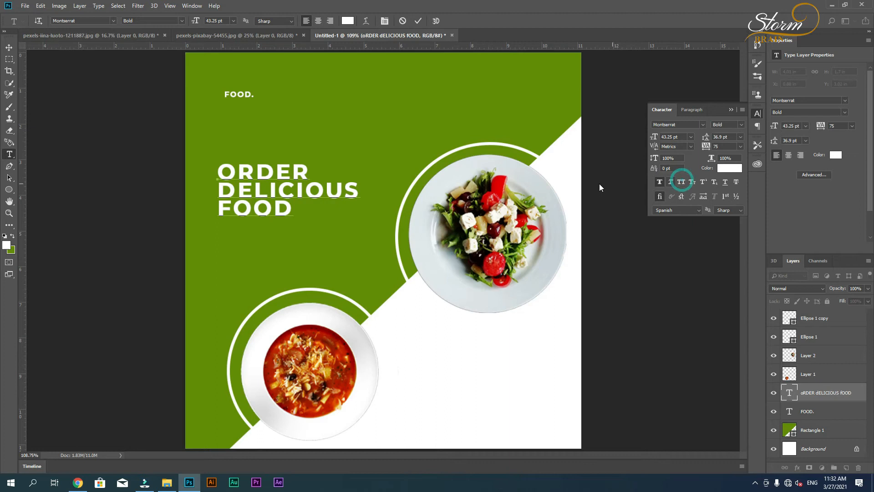
{"action": "double_click", "coordinate": [291, 175]}
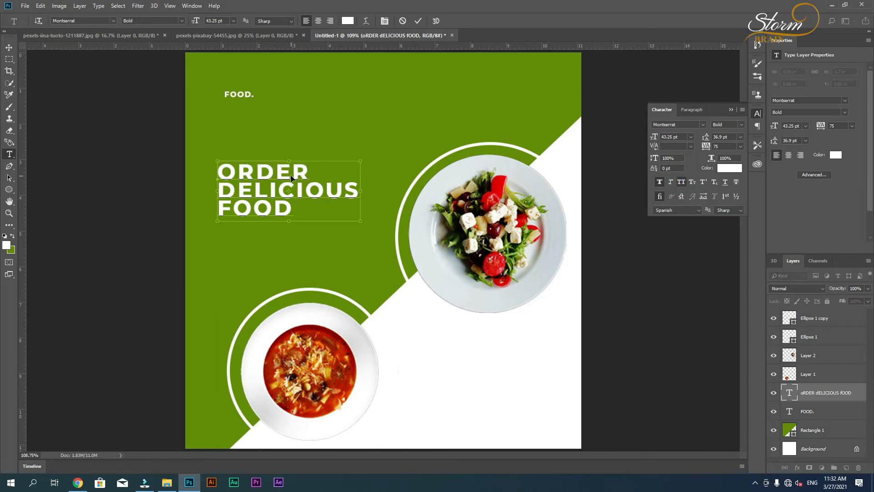
{"action": "key", "text": "ctrl+a"}
{"action": "left_click", "coordinate": [681, 181]}
Step: Retype the headline's second line as "Delicious" with only the initial letter capitalized
{"action": "left_click", "coordinate": [355, 186]}
{"action": "left_click_drag", "start_coordinate": [235, 190], "coordinate": [389, 192]}
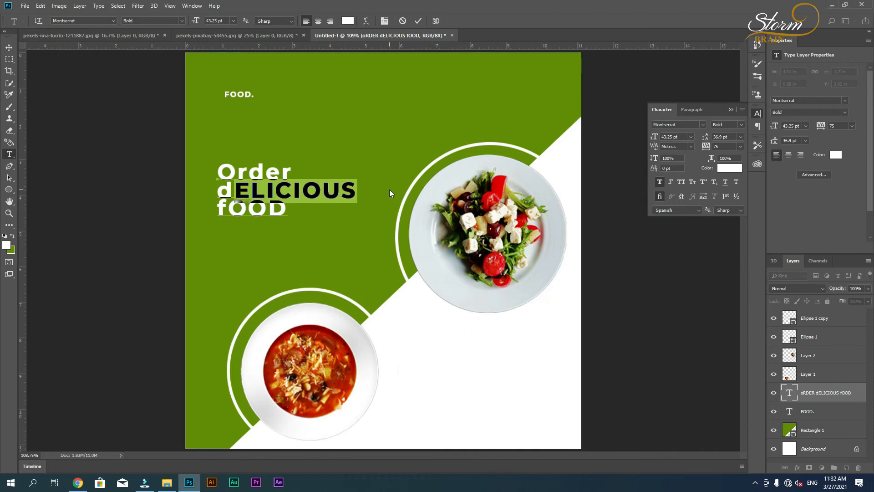
{"action": "key", "text": "BackSpace"}
{"action": "key", "text": "BackSpace"}
{"action": "type", "text": "De"}
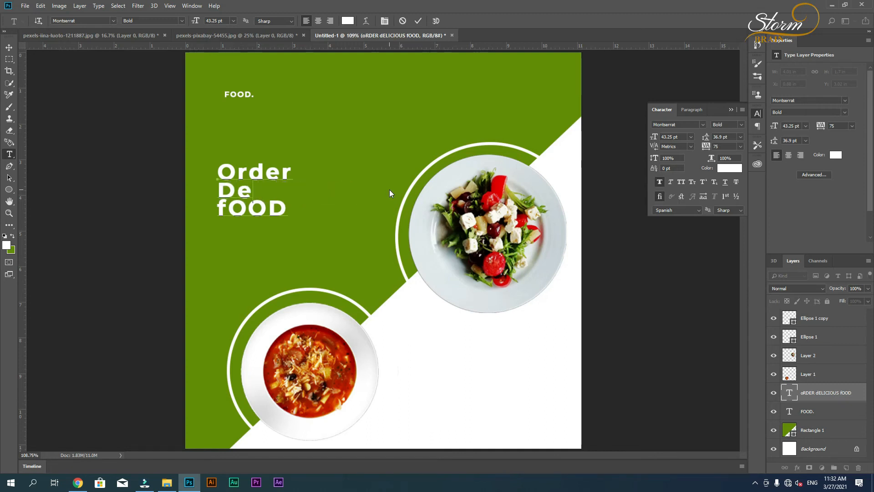
{"action": "type", "text": "licious"}
Step: Retype the headline's third line as "Food" with only the initial letter capitalized and commit the text
{"action": "key", "text": "Down"}
{"action": "key", "text": "BackSpace"}
{"action": "key", "text": "BackSpace"}
{"action": "key", "text": "BackSpace"}
{"action": "key", "text": "BackSpace"}
{"action": "type", "text": "Food"}
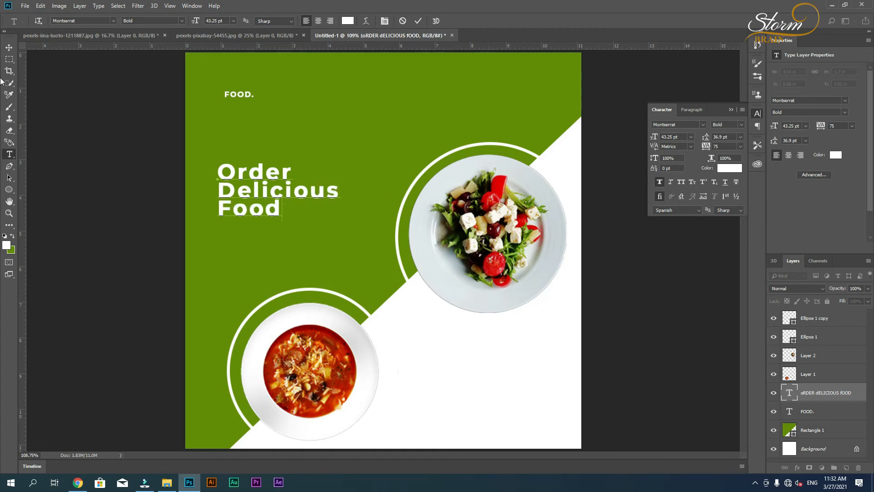
{"action": "left_click", "coordinate": [8, 47]}
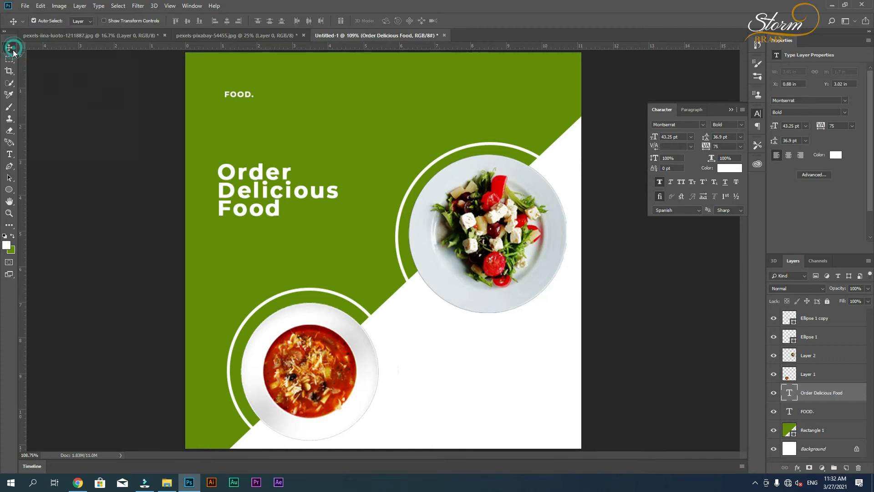
Step: Add a period after "Food" at the end of the headline
{"action": "double_click", "coordinate": [271, 207]}
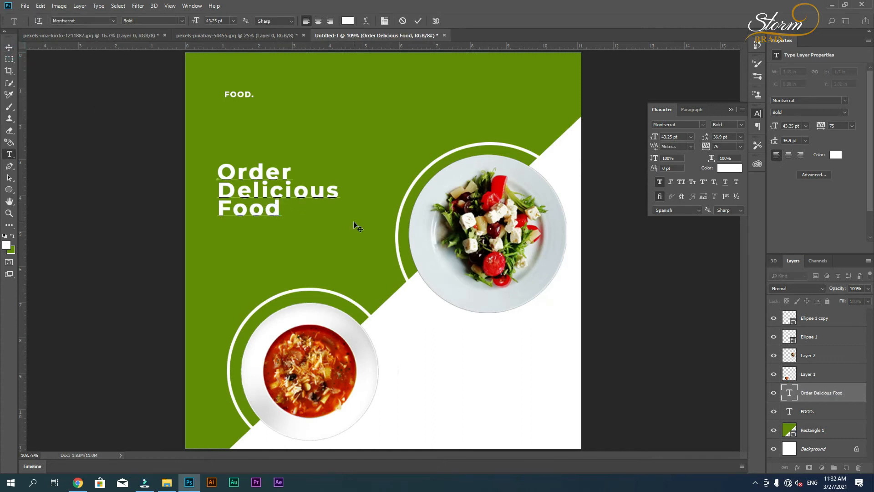
{"action": "type", "text": "."}
{"action": "left_click", "coordinate": [9, 47]}
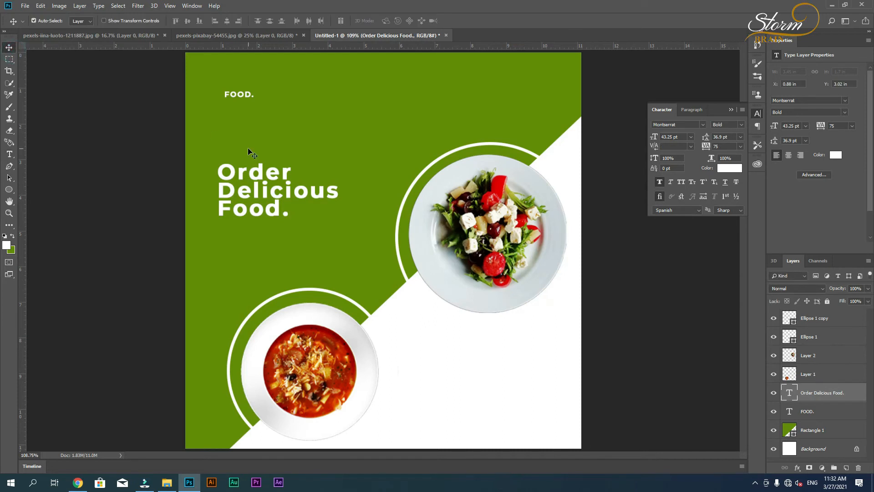
Step: Change the font of the small "FOOD." label above the headline to Channel Regular
{"action": "left_click", "coordinate": [240, 94]}
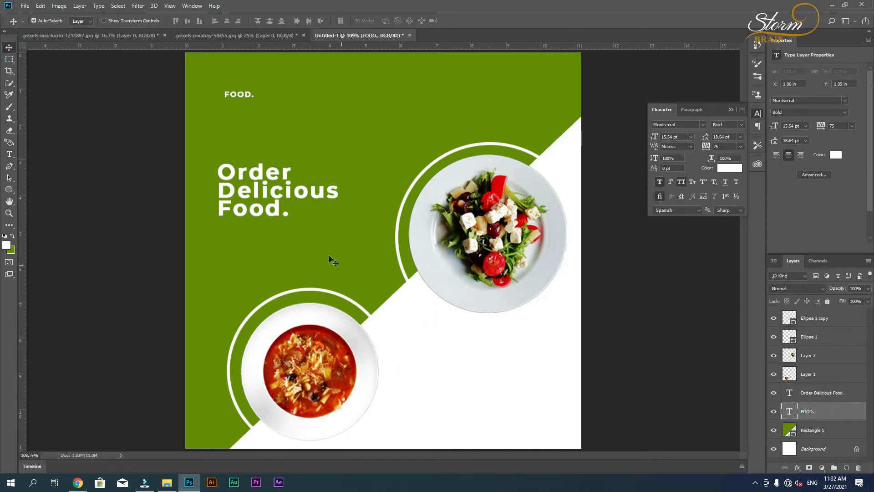
{"action": "key", "text": "t"}
{"action": "left_click", "coordinate": [240, 93]}
{"action": "key", "text": "ctrl+a"}
{"action": "left_click", "coordinate": [82, 20]}
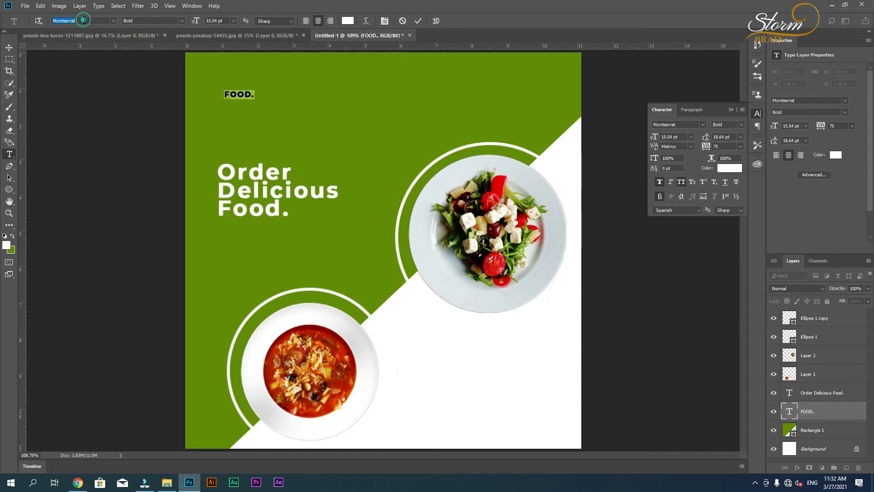
{"action": "type", "text": "channe"}
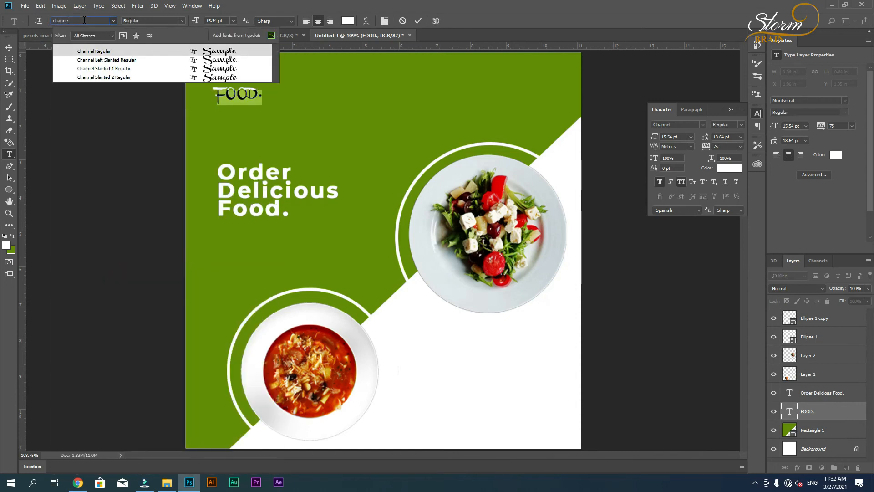
{"action": "left_click", "coordinate": [93, 51]}
{"action": "left_click", "coordinate": [8, 47]}
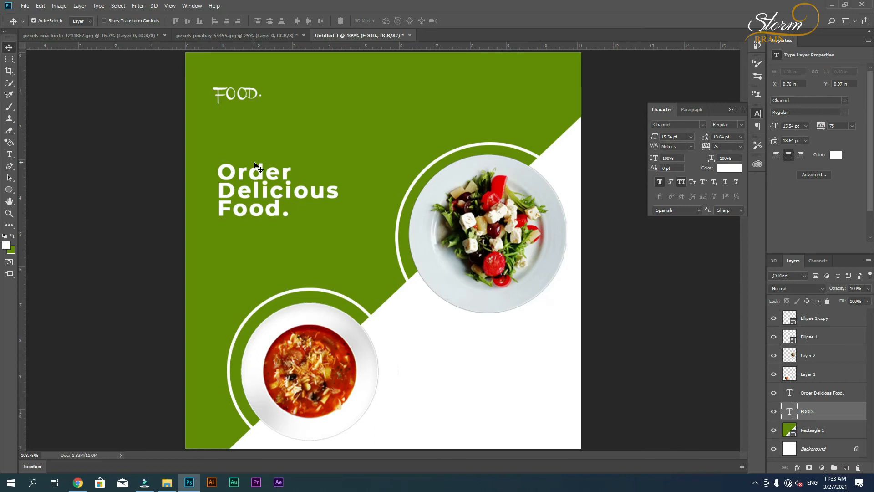
Step: Scale the headline up to about 64.13 pt and shift the "FOOD." label to line up with the headline's left edge
{"action": "key", "text": "ctrl+t"}
{"action": "left_click", "coordinate": [9, 47]}
{"action": "left_click", "coordinate": [236, 189]}
{"action": "key", "text": "ctrl+t"}
{"action": "left_click_drag", "start_coordinate": [341, 158], "coordinate": [309, 165]}
{"action": "key", "text": "Return"}
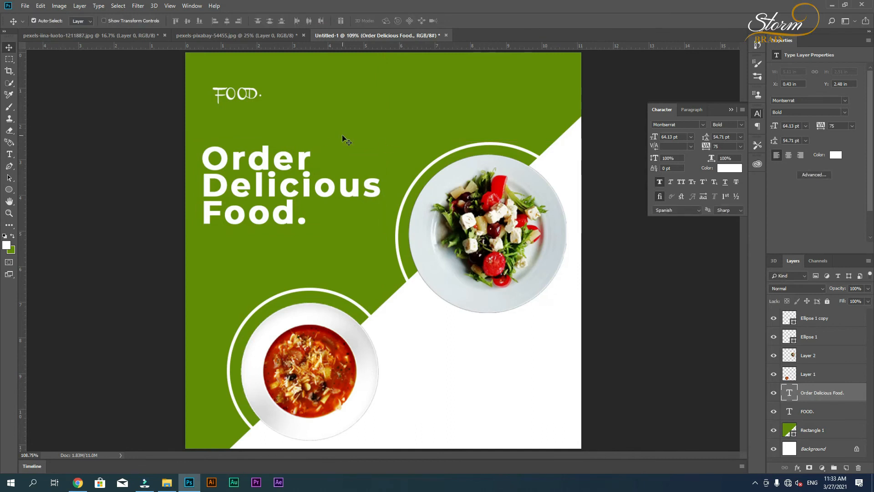
{"action": "left_click_drag", "start_coordinate": [222, 96], "coordinate": [212, 95]}
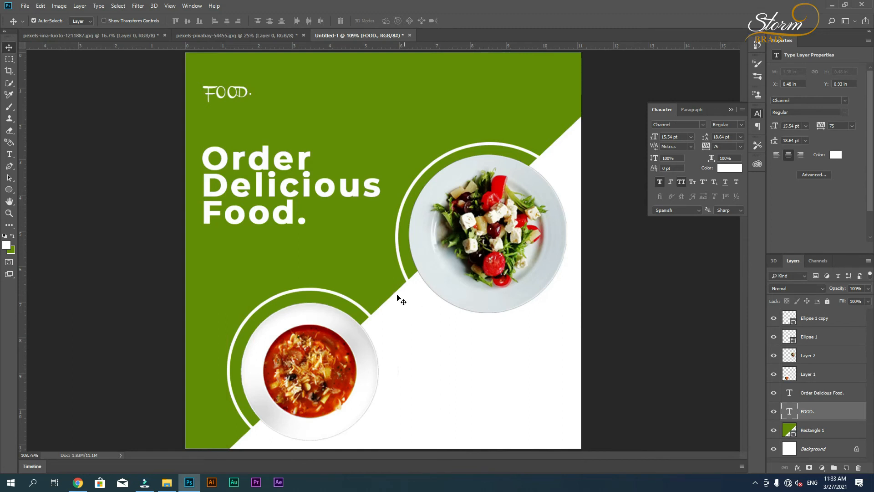
Step: Draw a white rectangle about 168 by 38 px in the white area below the salad plate
{"action": "left_click", "coordinate": [6, 245]}
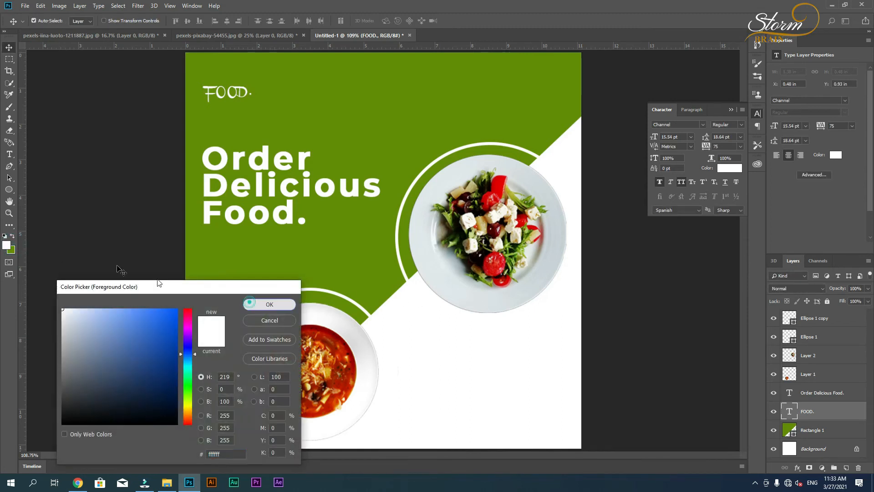
{"action": "left_click", "coordinate": [269, 304]}
{"action": "right_click", "coordinate": [8, 190]}
{"action": "left_click", "coordinate": [37, 190]}
{"action": "left_click_drag", "start_coordinate": [415, 369], "coordinate": [499, 387]}
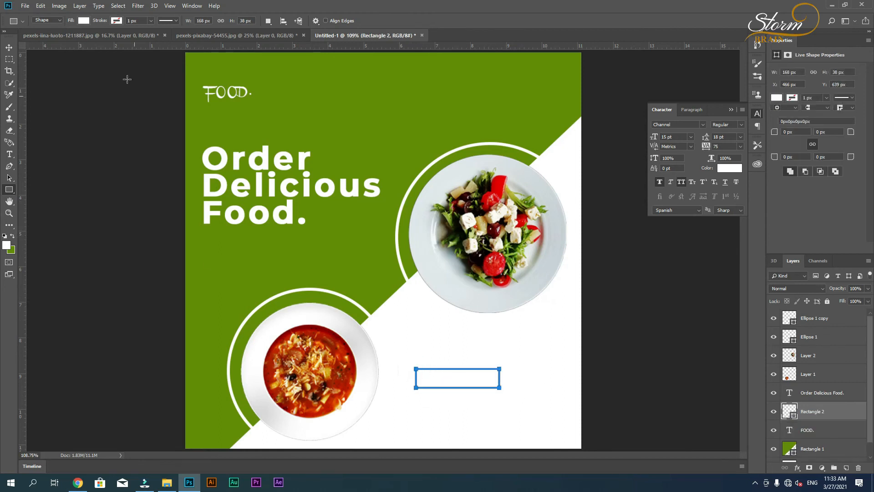
Step: Fill the new rectangle with the same olive green as the poster's background
{"action": "left_click", "coordinate": [84, 21]}
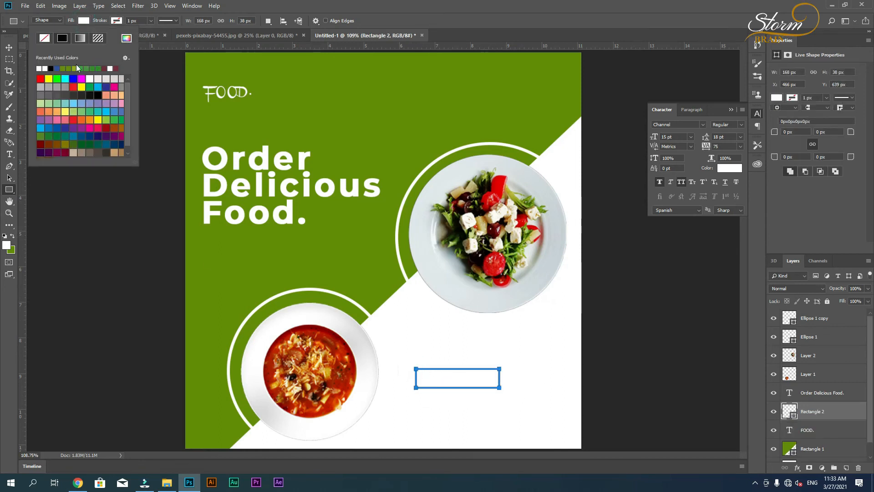
{"action": "left_click", "coordinate": [58, 79]}
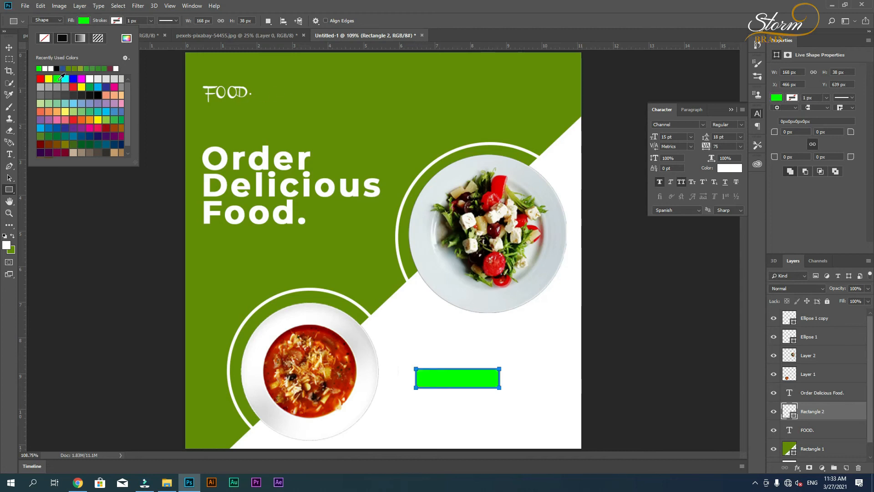
{"action": "left_click", "coordinate": [69, 68]}
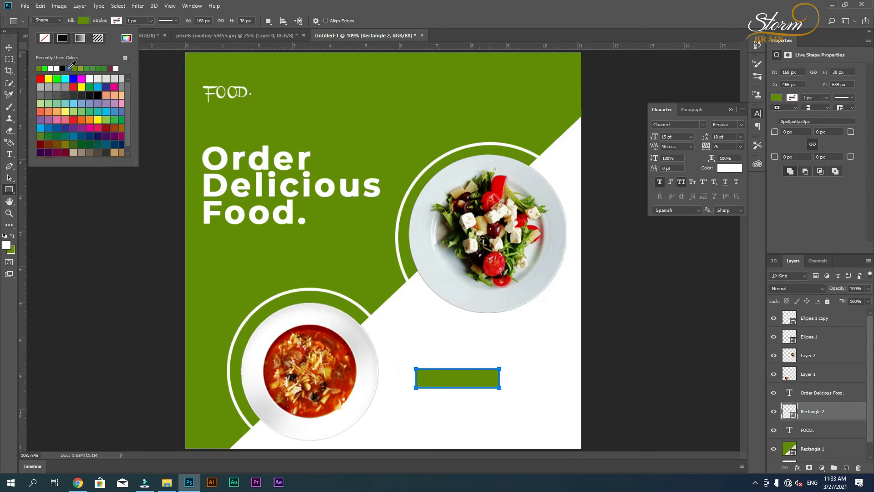
{"action": "left_click", "coordinate": [86, 20]}
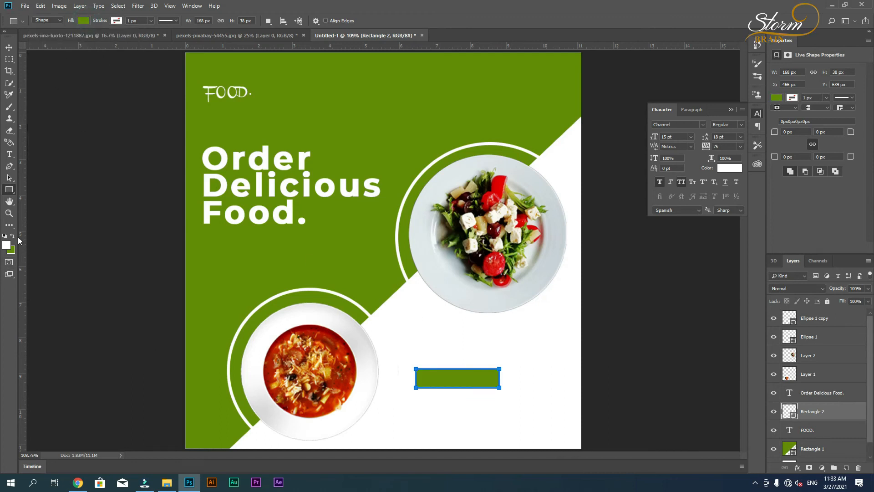
{"action": "double_click", "coordinate": [790, 412]}
{"action": "left_click", "coordinate": [269, 304]}
{"action": "key", "text": "v"}
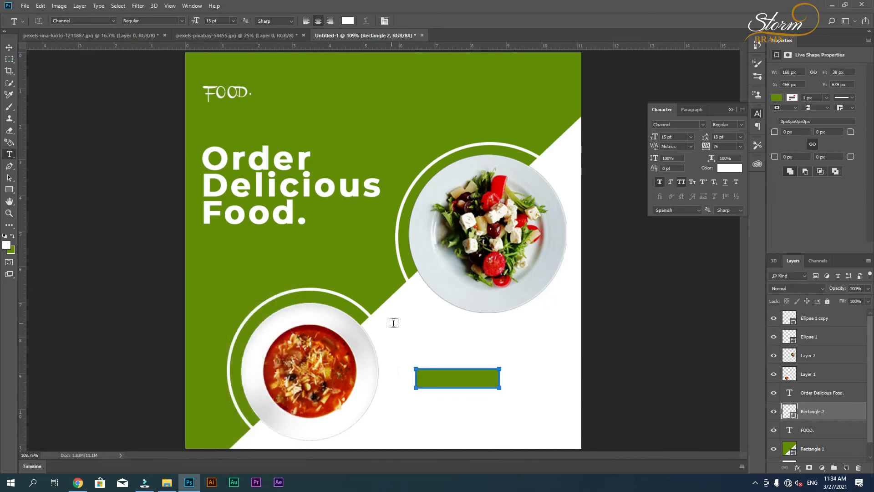
Step: Add the white text "Order NOw" and place it over the green rectangle
{"action": "key", "text": "t"}
{"action": "left_click", "coordinate": [428, 333]}
{"action": "type", "text": "Order No"}
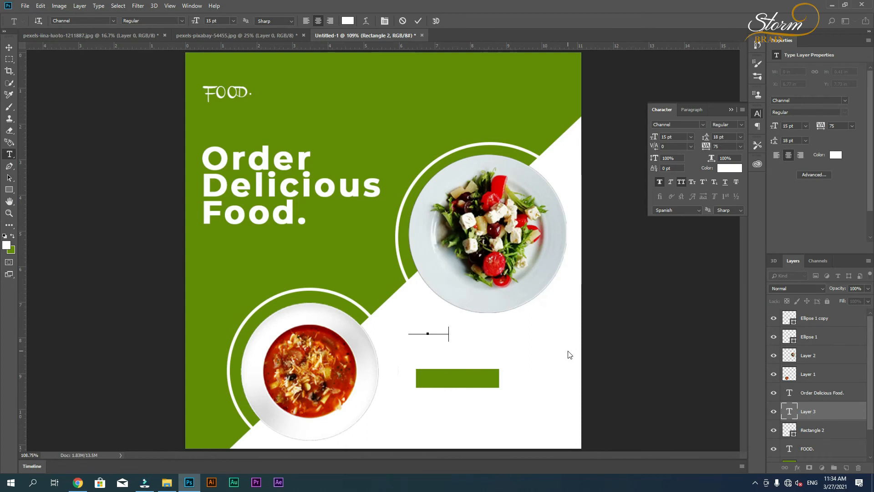
{"action": "key", "text": "ctrl+a"}
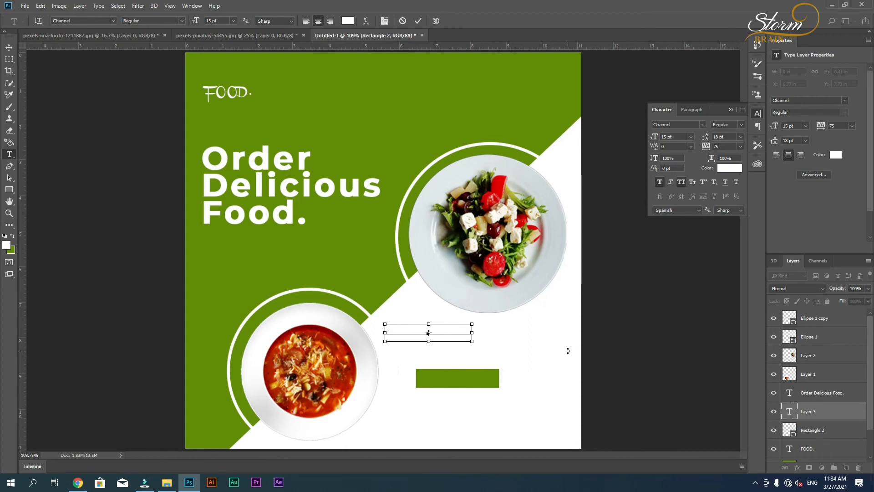
{"action": "left_click_drag", "start_coordinate": [448, 338], "coordinate": [478, 391]}
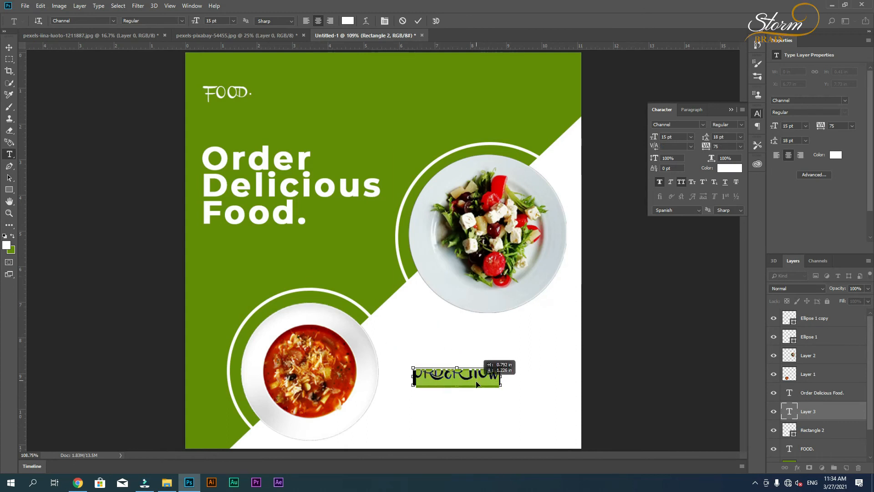
Step: Set the button text to Montserrat SemiBold and enlarge it to about 20.17 pt to fit the green rectangle
{"action": "left_click", "coordinate": [93, 21]}
{"action": "type", "text": "mons"}
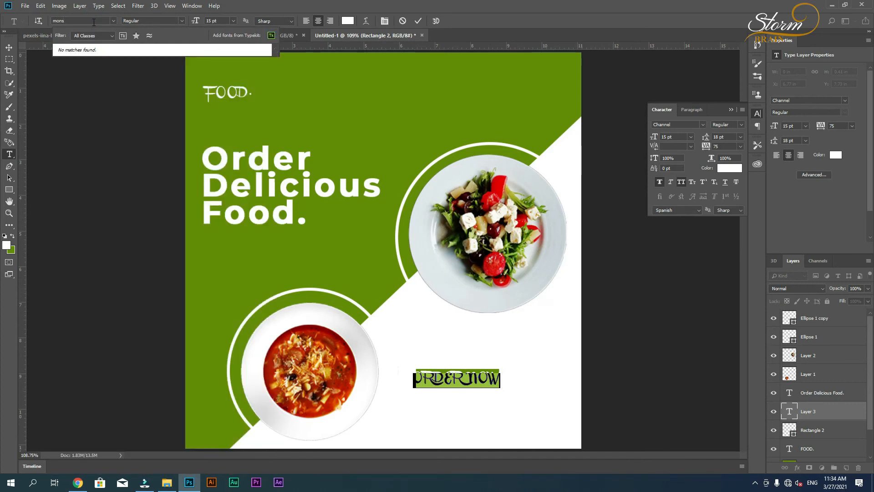
{"action": "key", "text": "BackSpace"}
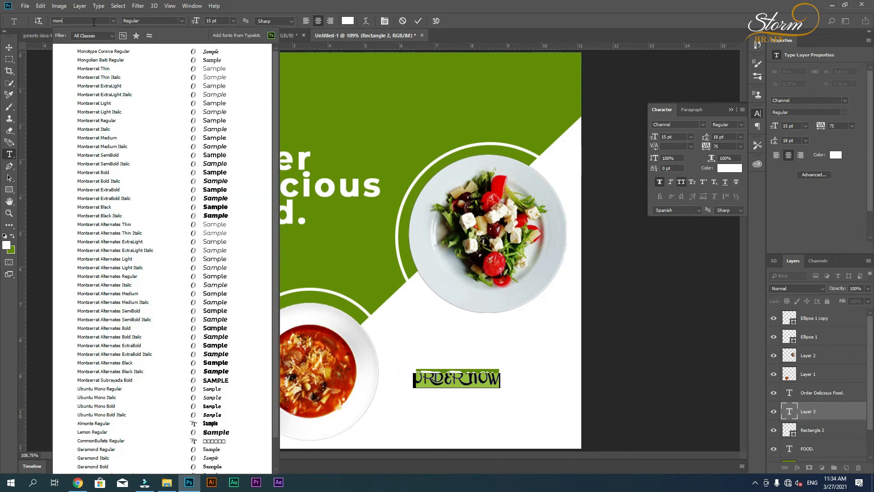
{"action": "left_click", "coordinate": [94, 207]}
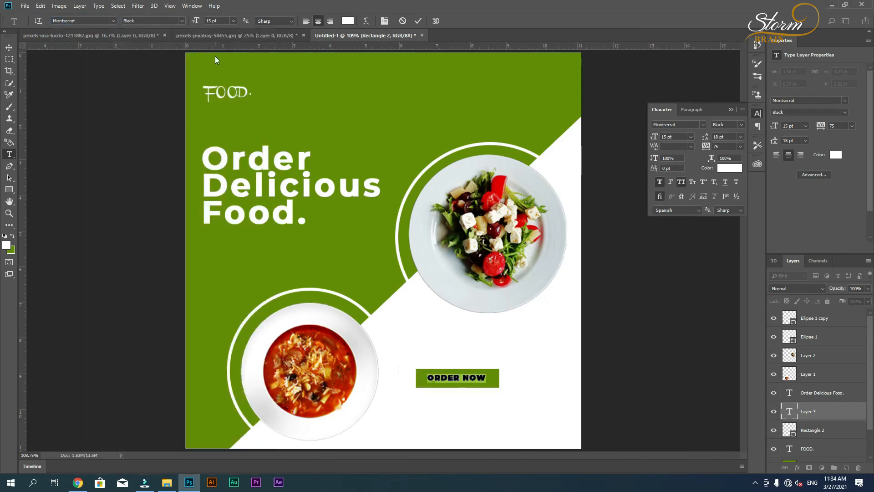
{"action": "left_click", "coordinate": [181, 21]}
{"action": "left_click", "coordinate": [139, 105]}
{"action": "left_click_drag", "start_coordinate": [487, 385], "coordinate": [494, 391]}
{"action": "key", "text": "ctrl+Return"}
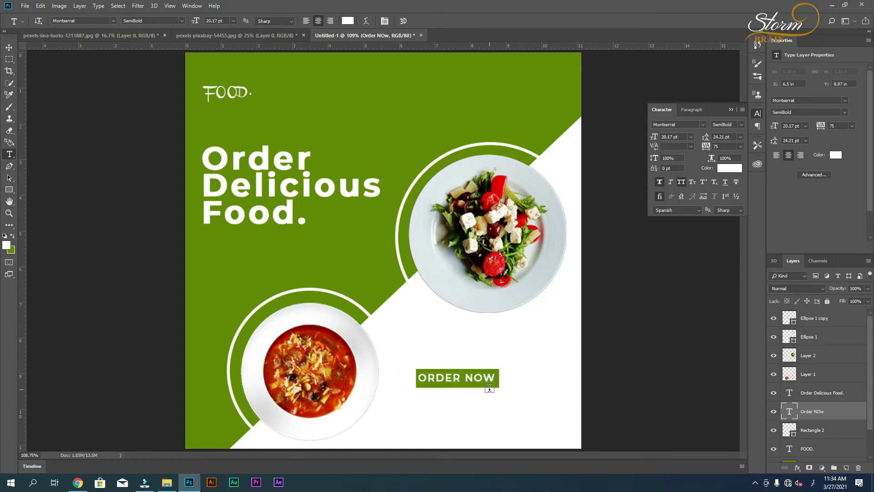
Step: Turn off all caps for the button text and delete the capital "O" from its second word
{"action": "left_click", "coordinate": [681, 182]}
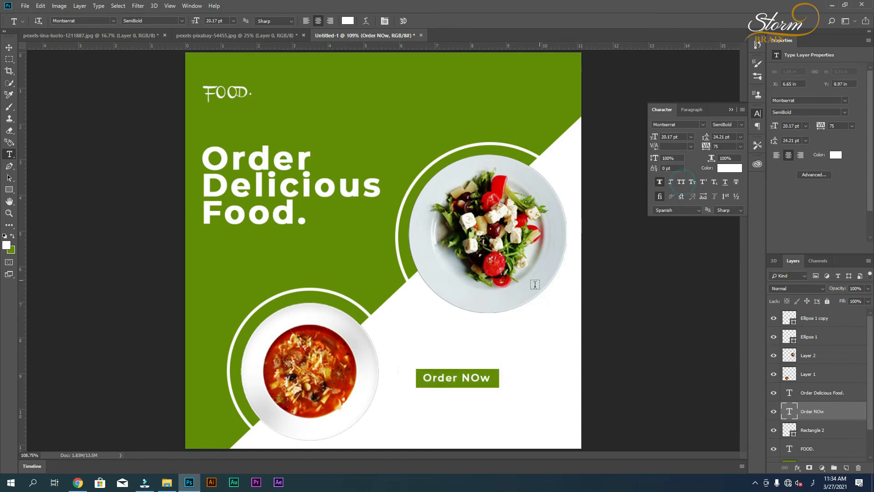
{"action": "left_click", "coordinate": [493, 383]}
{"action": "key", "text": "Left"}
{"action": "key", "text": "BackSpace"}
{"action": "type", "text": "o"}
{"action": "key", "text": "BackSpace"}
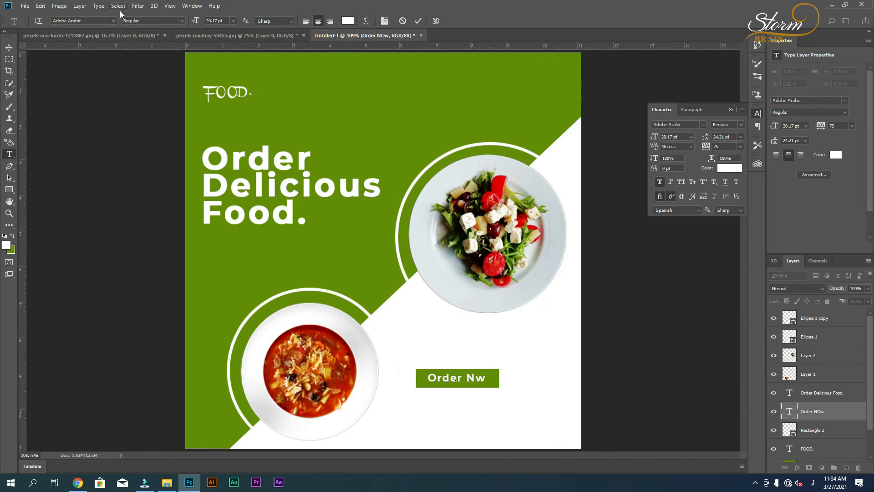
Step: Set the font at the text cursor to Montserrat Bold and insert a lowercase "o" to complete "Now"
{"action": "type", "text": "ه"}
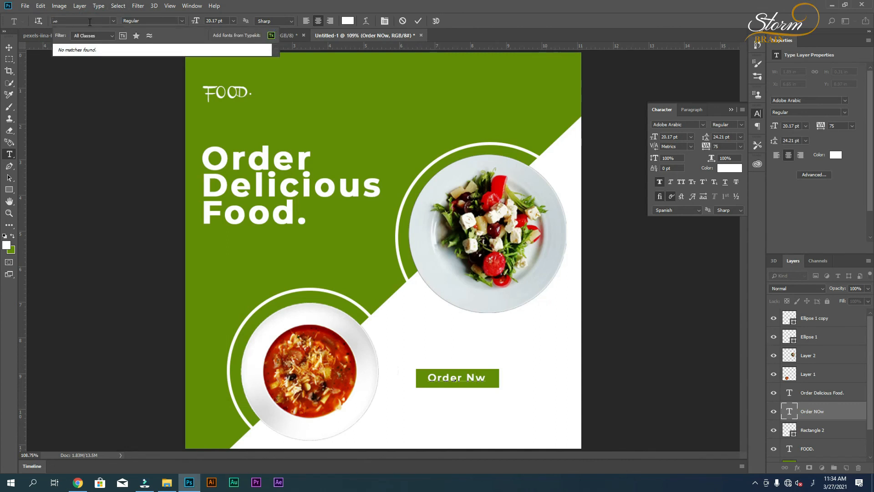
{"action": "key", "text": "BackSpace"}
{"action": "type", "text": "mo"}
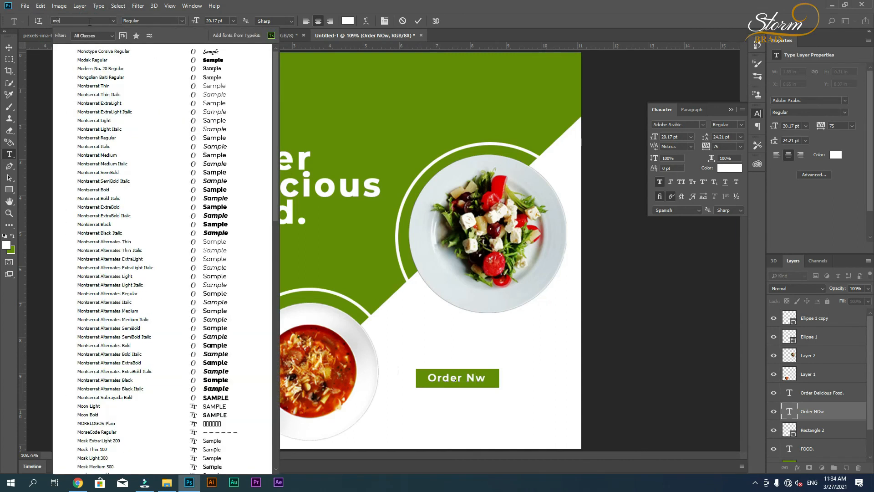
{"action": "type", "text": "n"}
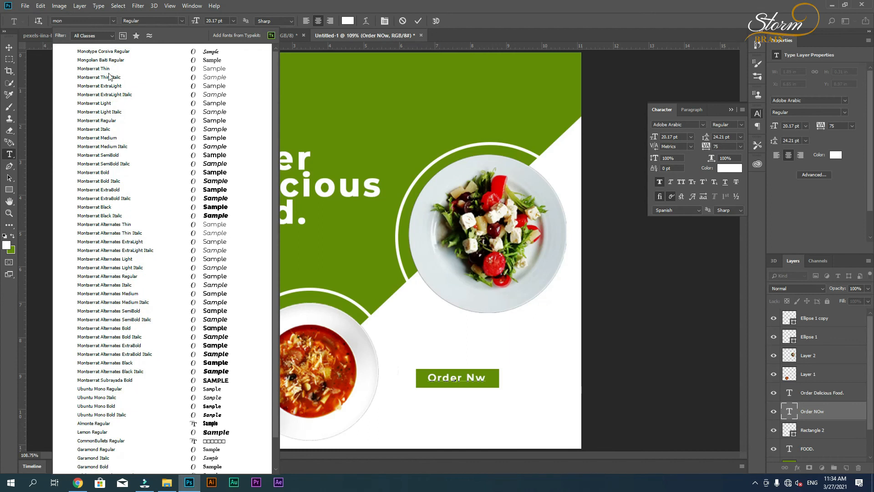
{"action": "left_click", "coordinate": [105, 172]}
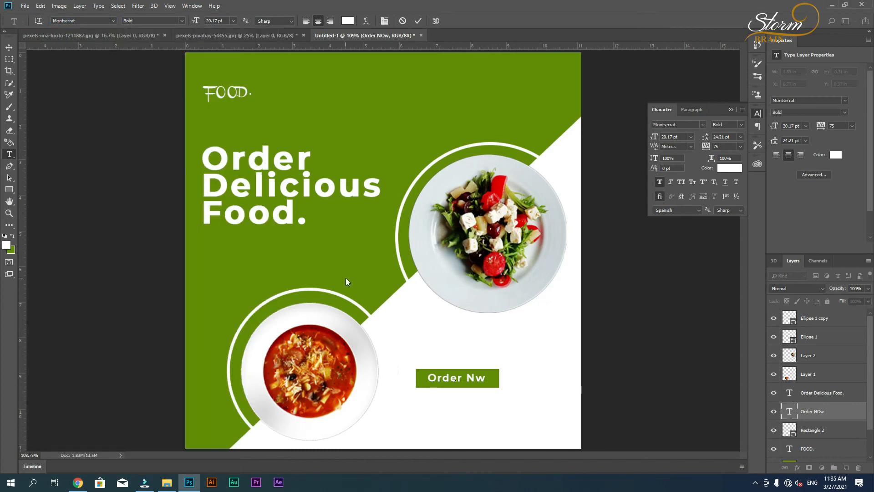
{"action": "type", "text": "o"}
Step: Set the lowercase "o" in the button text "Order Now" to Montserrat SemiBold
{"action": "key", "text": "shift+Left"}
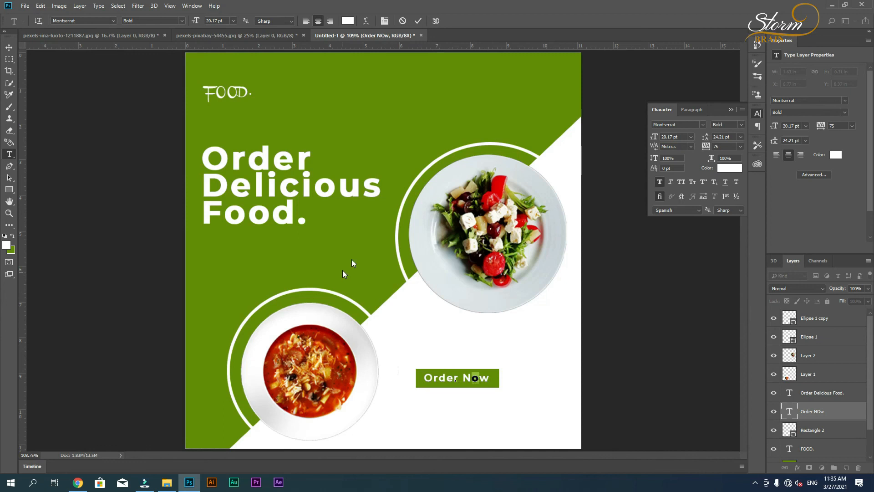
{"action": "key", "text": "ctrl+a"}
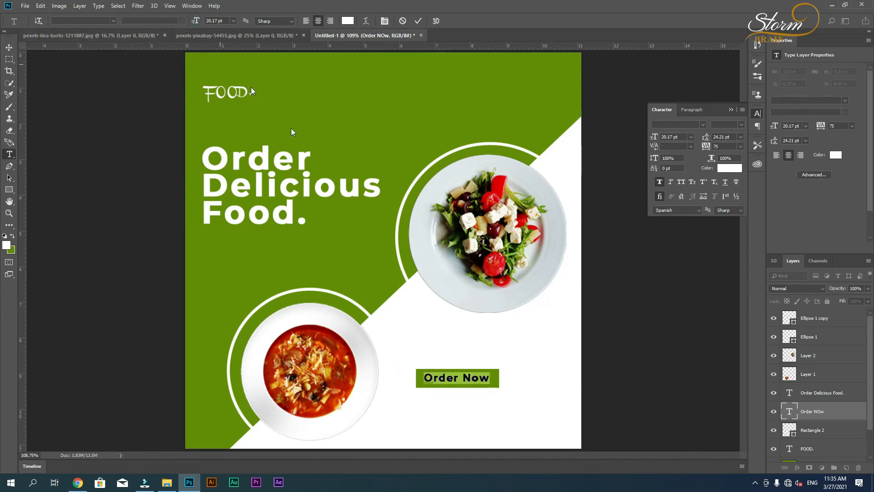
{"action": "left_click_drag", "start_coordinate": [480, 376], "coordinate": [471, 377]}
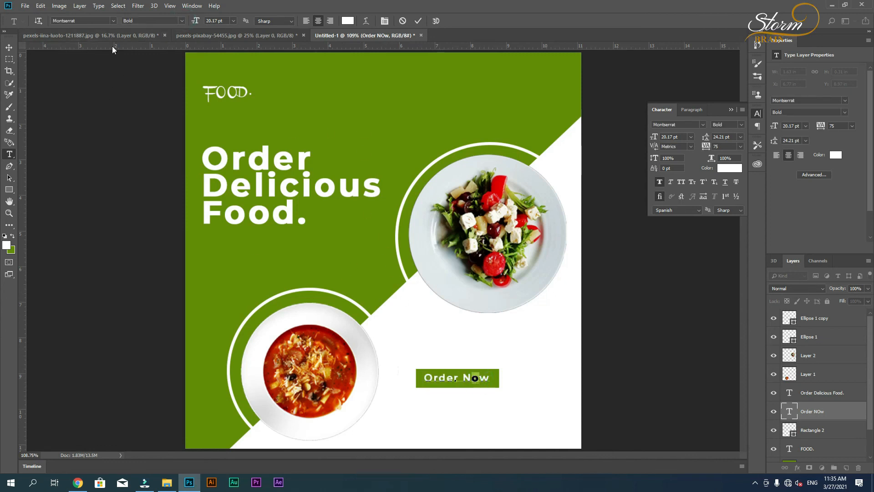
{"action": "left_click", "coordinate": [181, 20]}
{"action": "left_click", "coordinate": [150, 100]}
{"action": "left_click", "coordinate": [9, 47]}
Step: Align the button text and the green rectangle on their horizontal and vertical centers, then deselect them
{"action": "left_click", "coordinate": [423, 378], "text": "shift"}
{"action": "left_click", "coordinate": [227, 21]}
{"action": "left_click", "coordinate": [188, 21]}
{"action": "left_click", "coordinate": [448, 354]}
{"action": "key", "text": "t"}
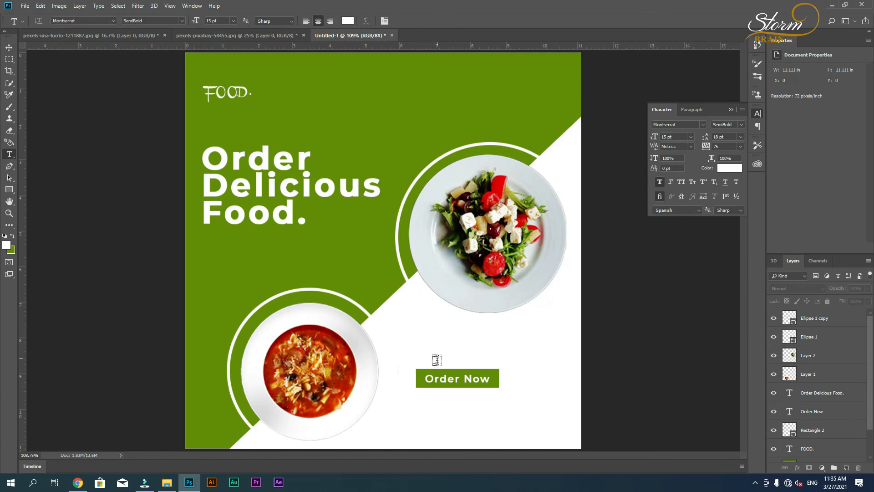
{"action": "left_click", "coordinate": [426, 359]}
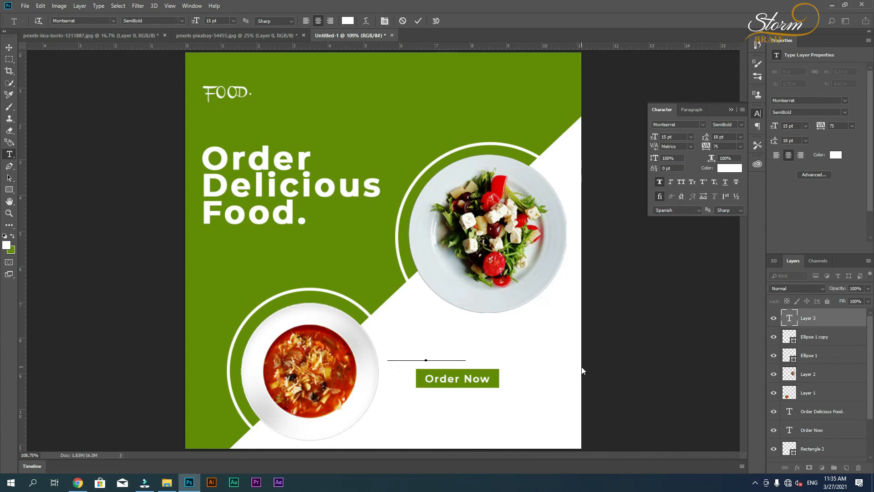
{"action": "key", "text": "ctrl+a"}
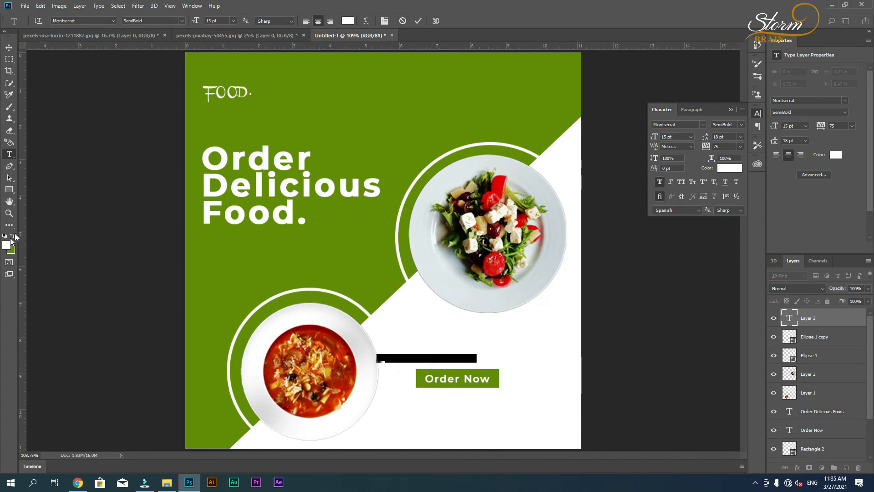
{"action": "left_click", "coordinate": [13, 235]}
{"action": "left_click", "coordinate": [9, 47]}
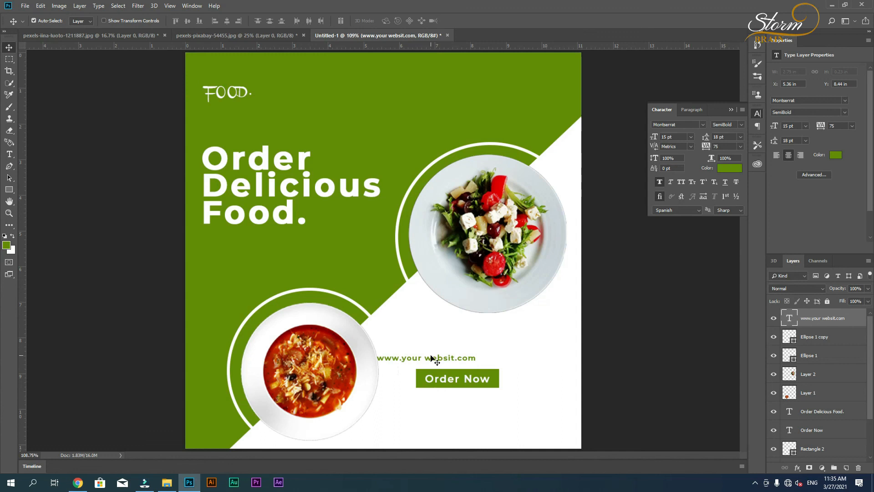
{"action": "left_click", "coordinate": [740, 146]}
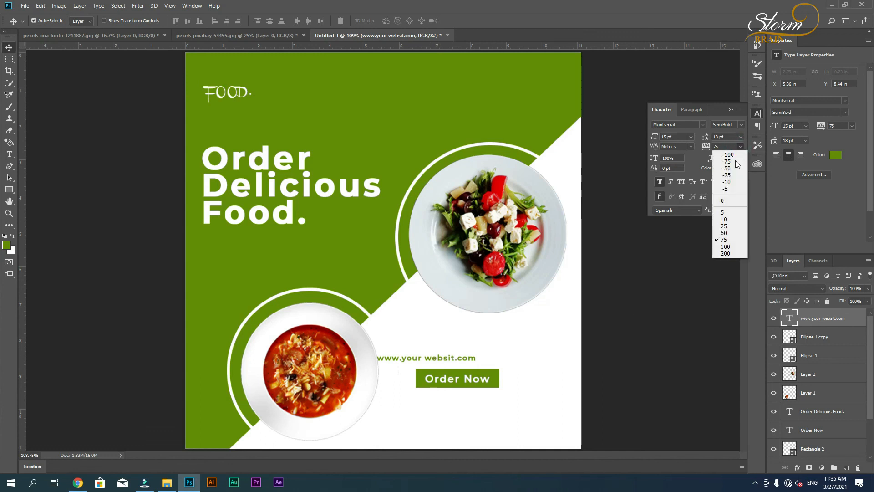
{"action": "left_click", "coordinate": [726, 200]}
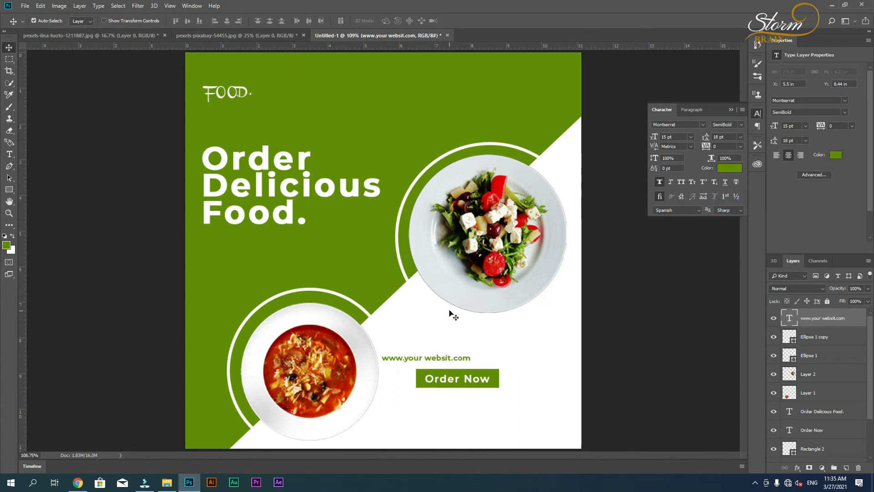
{"action": "key", "text": "t"}
{"action": "left_click", "coordinate": [424, 358]}
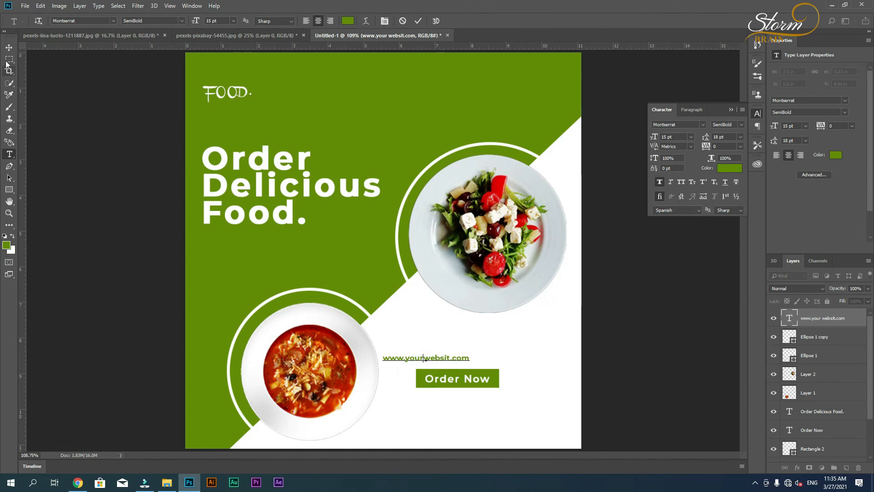
{"action": "left_click", "coordinate": [9, 46]}
Step: Move the website text directly above the green rectangle and scale it to about 14.52 pt to match the rectangle's width
{"action": "left_click_drag", "start_coordinate": [431, 358], "coordinate": [466, 365]}
{"action": "key", "text": "z"}
{"action": "left_click", "coordinate": [495, 368]}
{"action": "key", "text": "ctrl+t"}
{"action": "left_click_drag", "start_coordinate": [644, 367], "coordinate": [638, 371]}
{"action": "key", "text": "Return"}
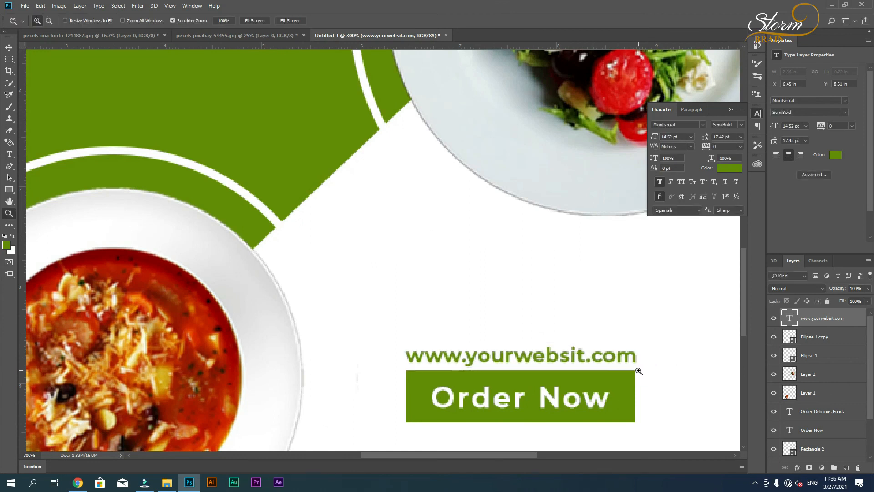
{"action": "right_click", "coordinate": [588, 328]}
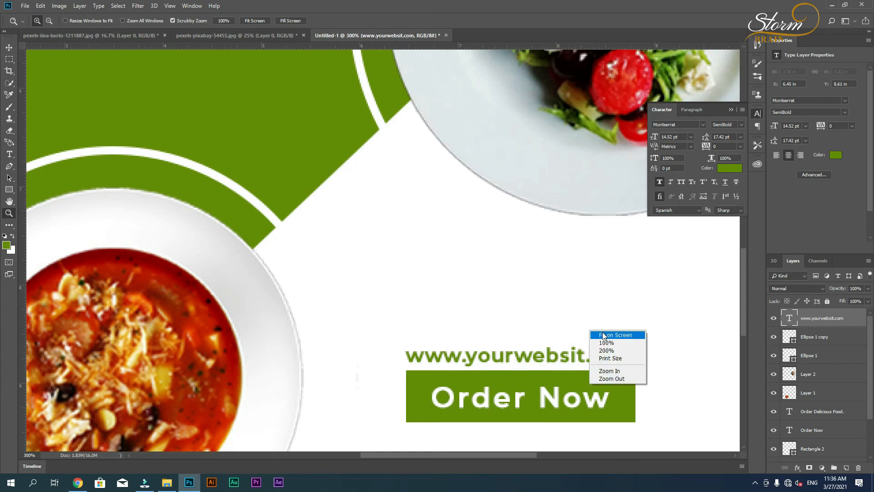
{"action": "left_click", "coordinate": [606, 333]}
Step: Move the website text, button text and green rectangle together into the poster's lower-right corner, then deselect them
{"action": "left_click", "coordinate": [9, 47]}
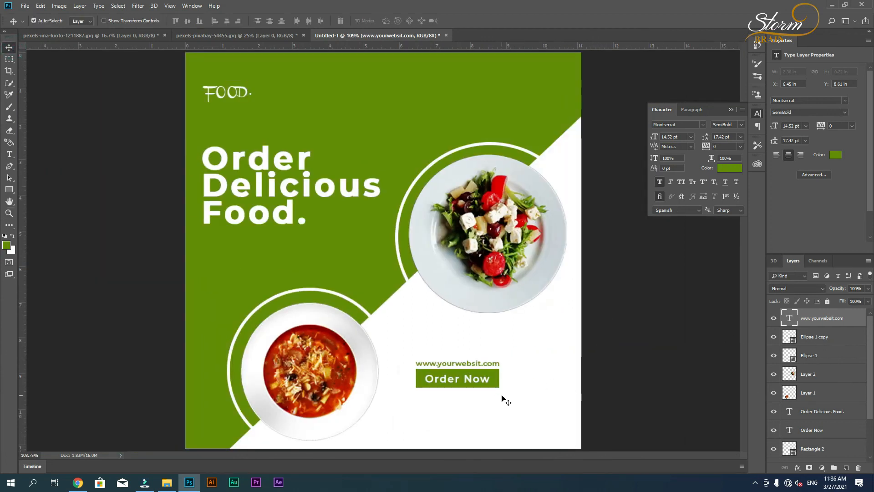
{"action": "left_click", "coordinate": [485, 385]}
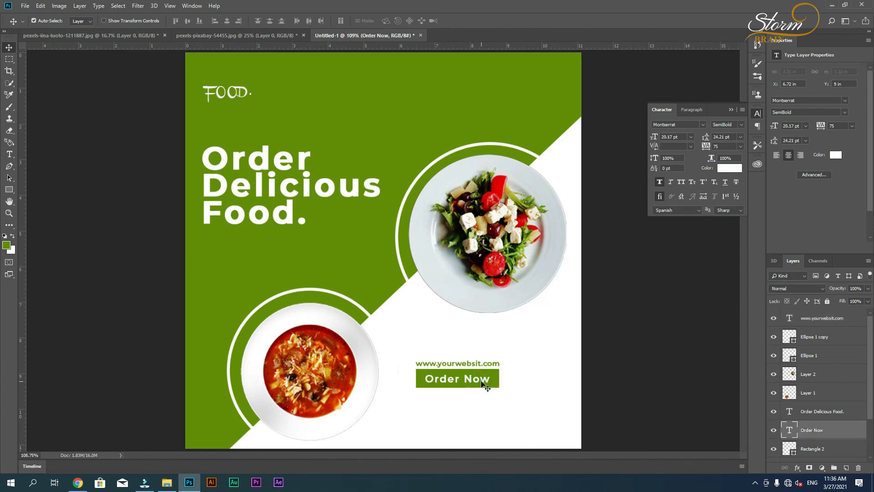
{"action": "left_click", "coordinate": [496, 384], "text": "shift"}
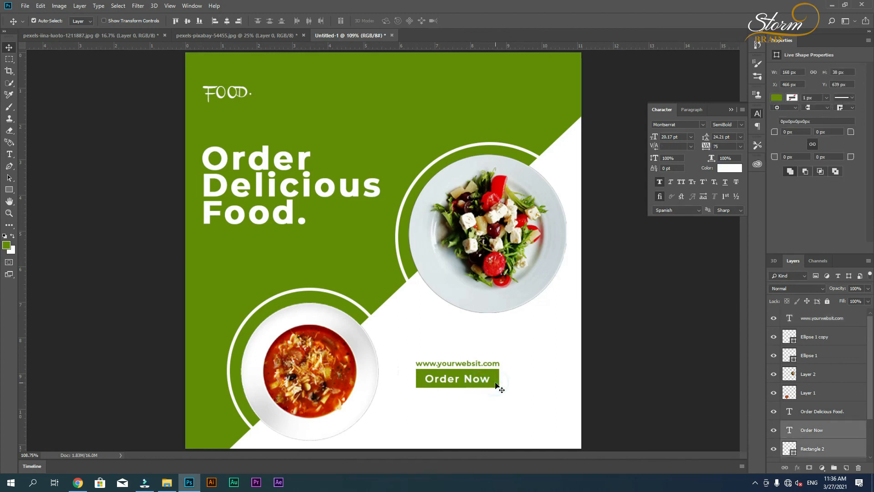
{"action": "left_click", "coordinate": [814, 325], "text": "ctrl"}
{"action": "key", "text": "ctrl+t"}
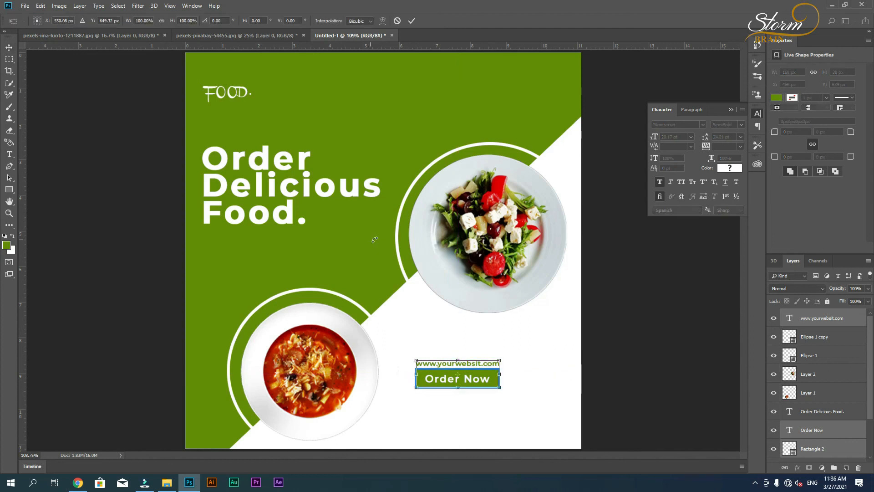
{"action": "left_click_drag", "start_coordinate": [497, 384], "coordinate": [547, 427]}
{"action": "key", "text": "Return"}
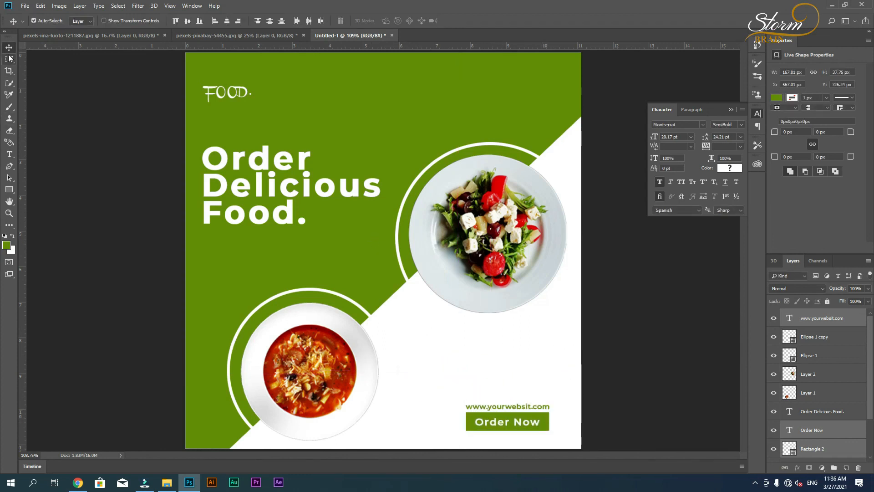
{"action": "left_click", "coordinate": [89, 190]}
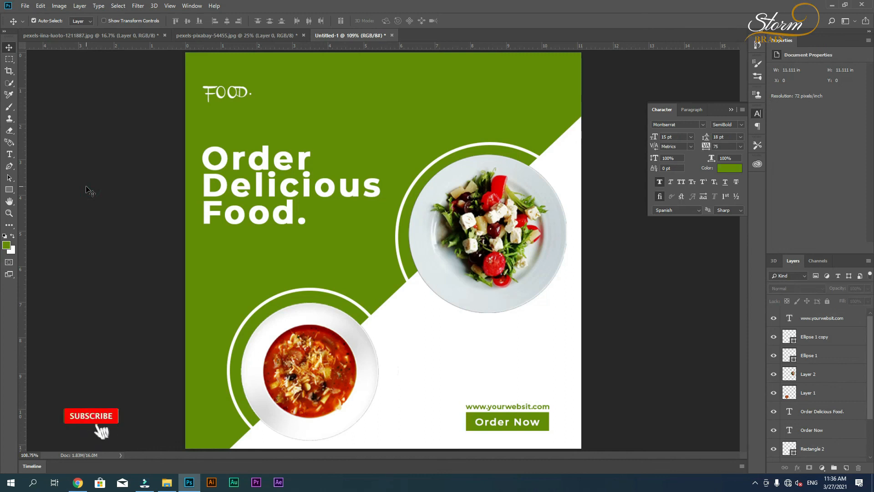